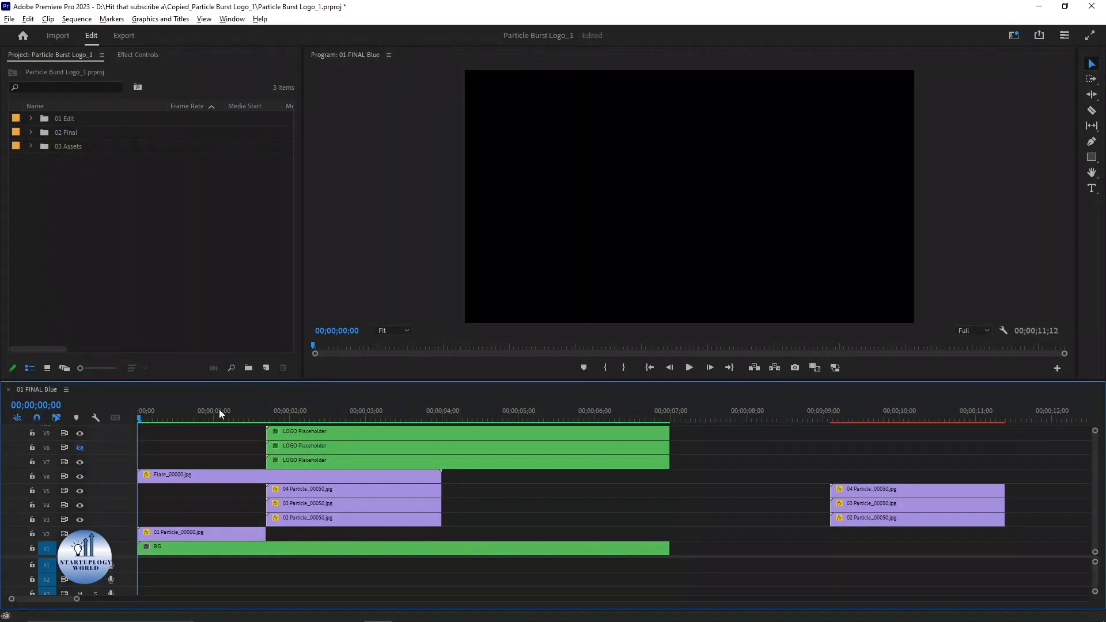
# Step: Play the sequence preview and return the playhead to the start
pyautogui.press('space')
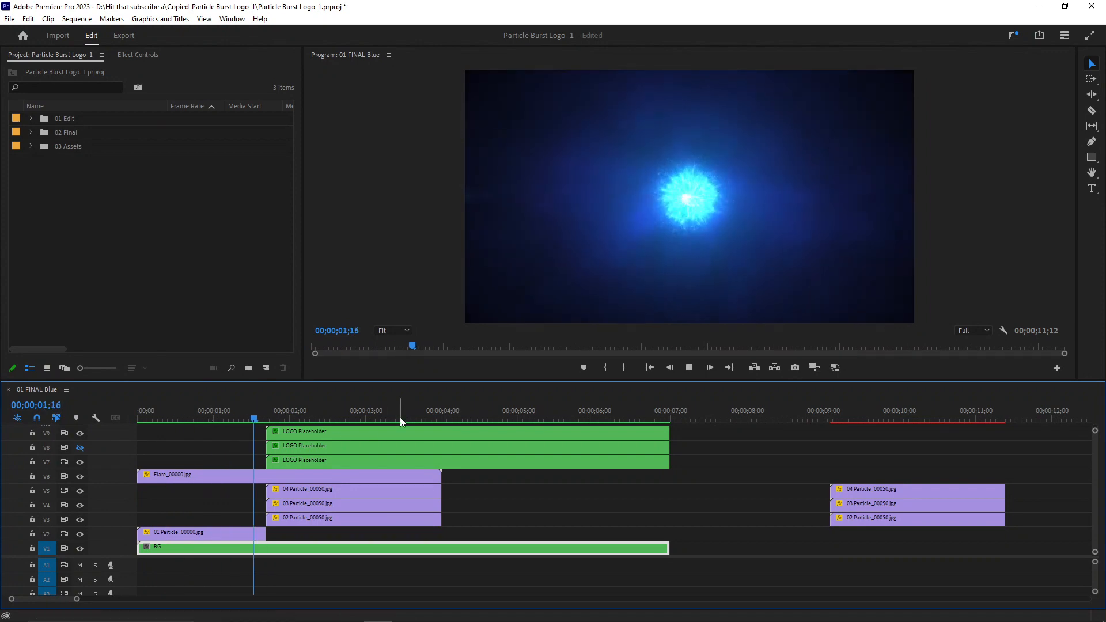
pyautogui.click(147, 413)
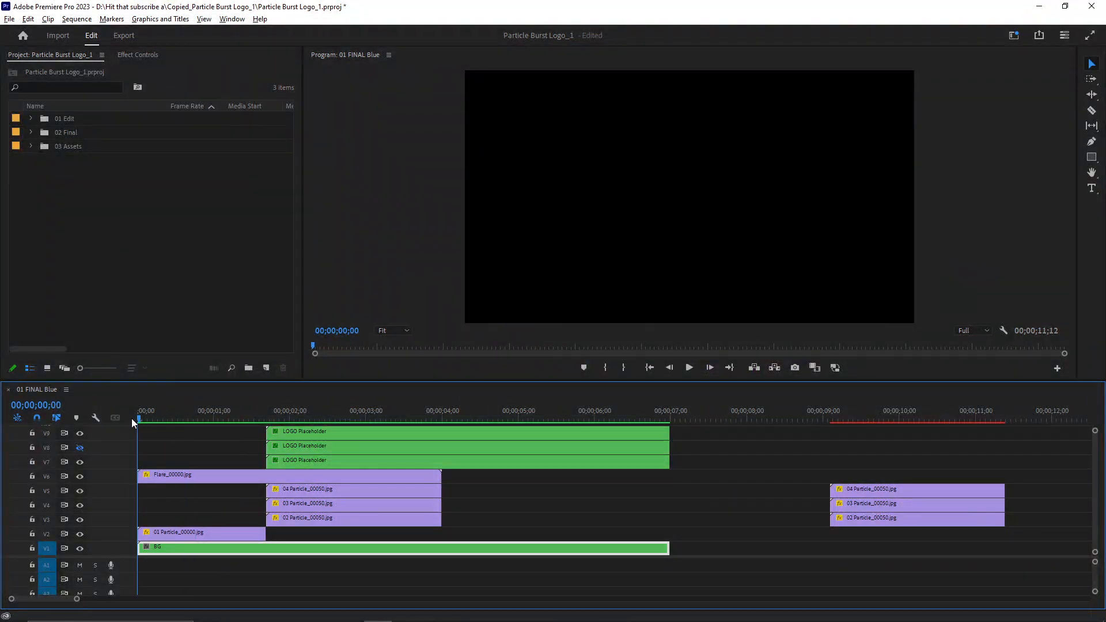
pyautogui.moveTo(140, 417)
pyautogui.mouseDown()
pyautogui.moveTo(226, 423)
pyautogui.moveTo(137, 423)
pyautogui.mouseUp()
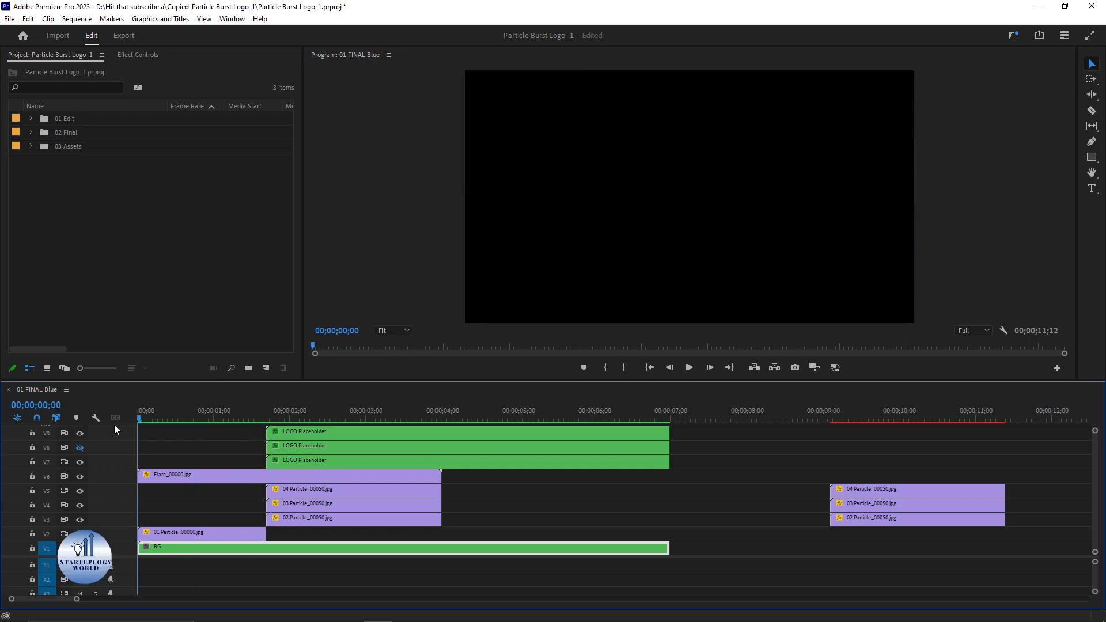
pyautogui.rightClick(147, 416)
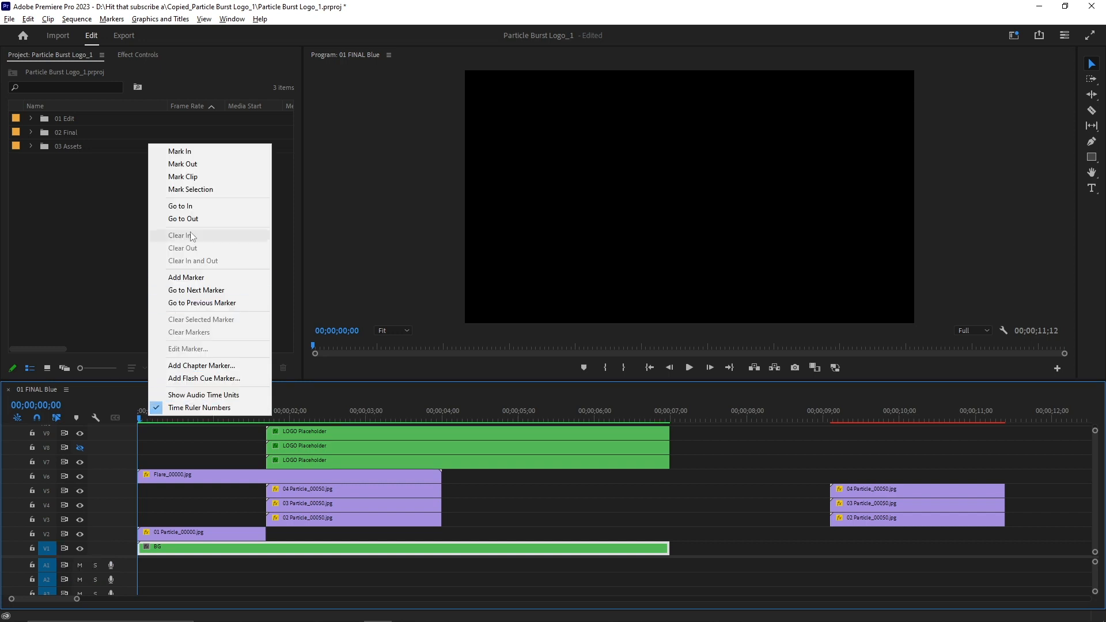
pyautogui.click(195, 152)
pyautogui.moveTo(140, 419); pyautogui.dragTo(675, 416)
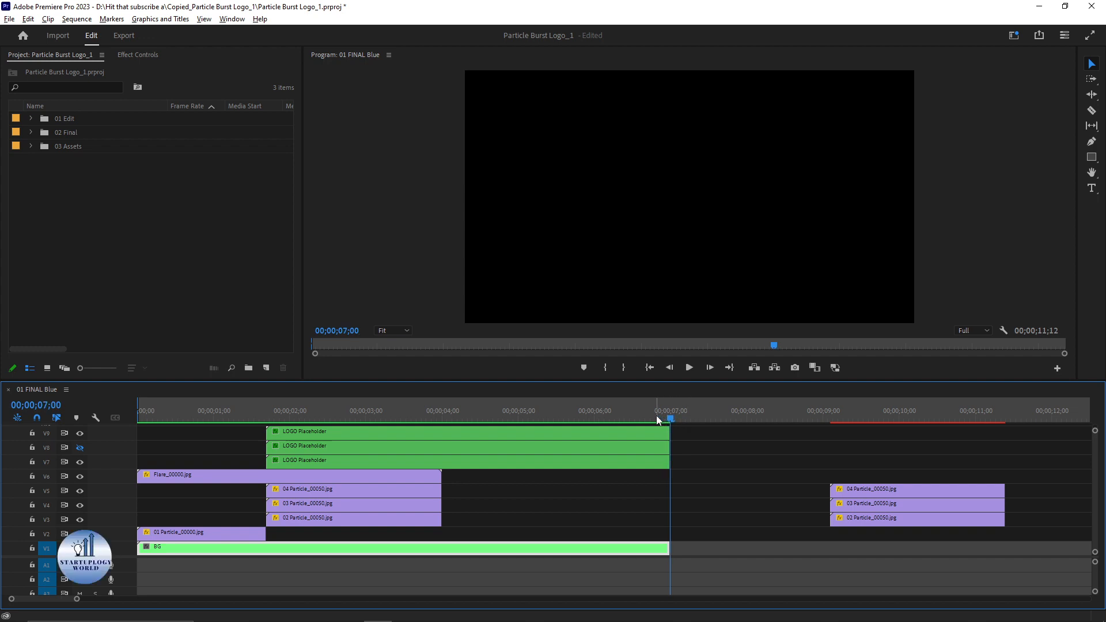
pyautogui.rightClick(651, 416)
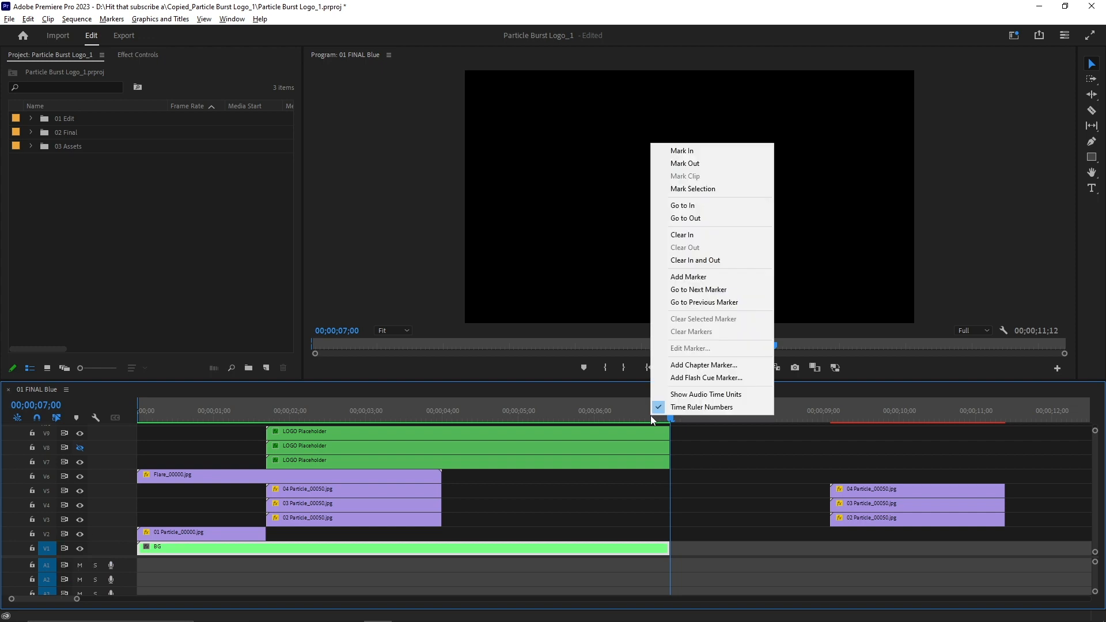
pyautogui.click(697, 166)
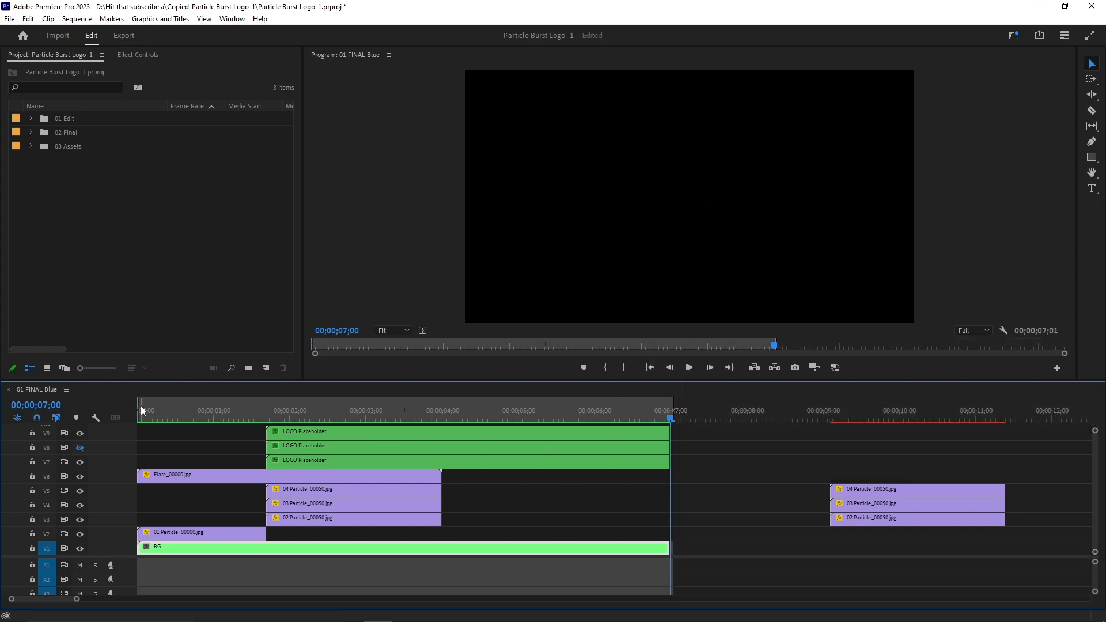
pyautogui.rightClick(671, 410)
pyautogui.click(752, 256)
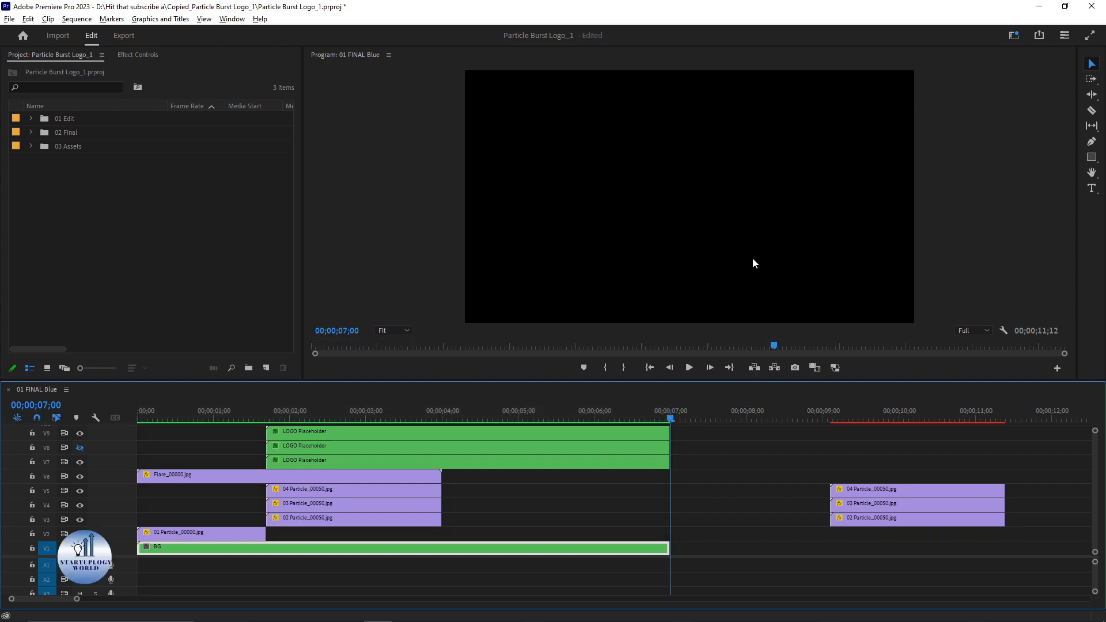
# Step: Set an In point at the sequence start and an Out point at 00;00;07;00
pyautogui.moveTo(259, 412); pyautogui.dragTo(106, 416)
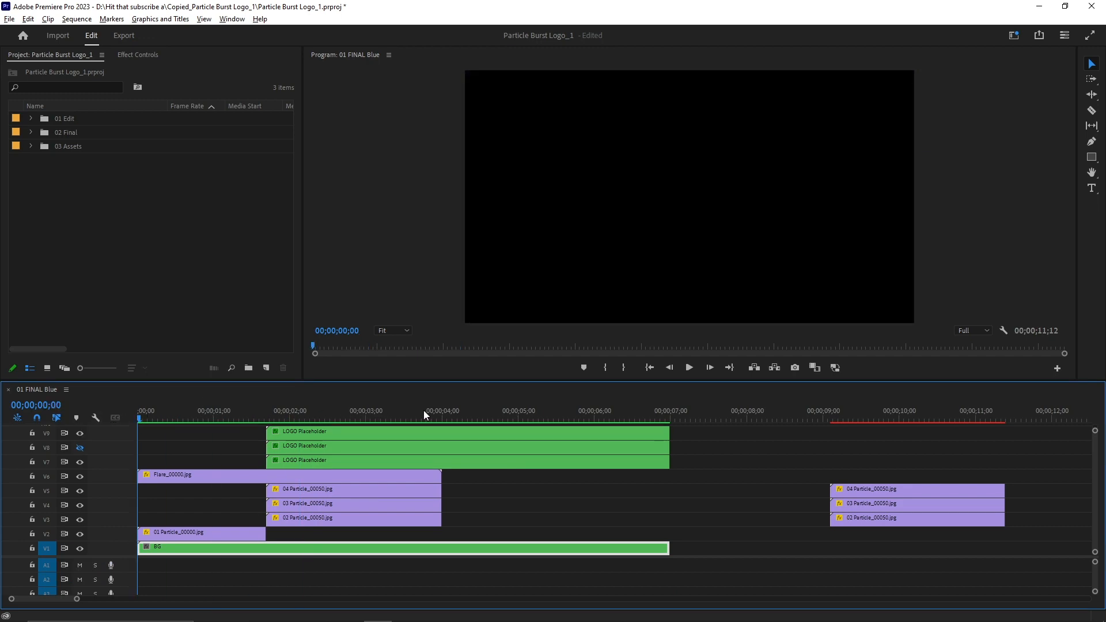
pyautogui.press('i')
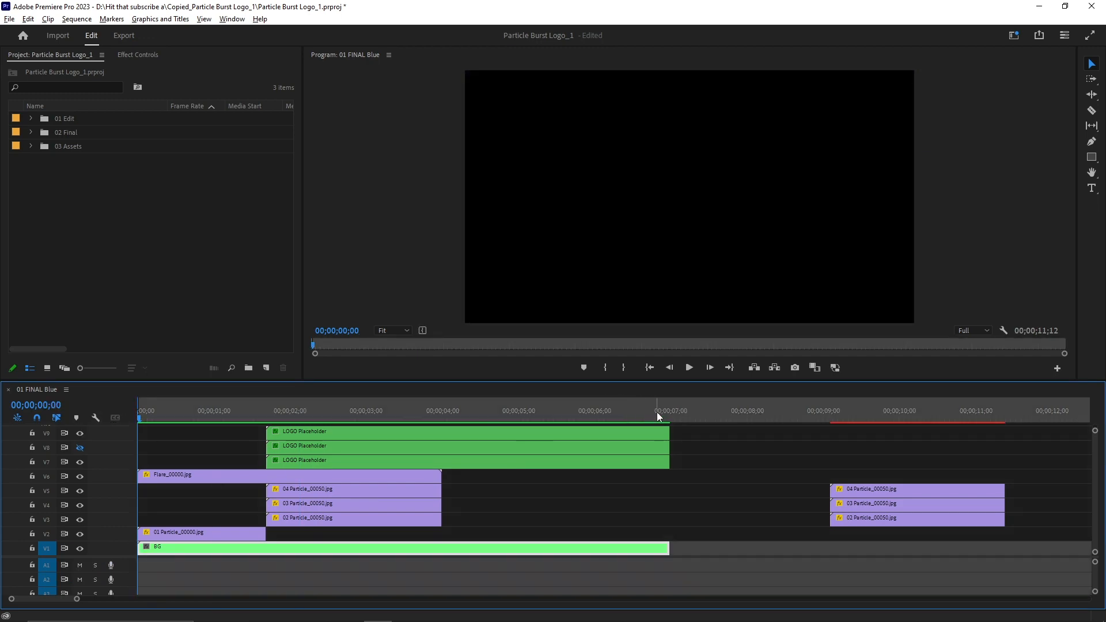
pyautogui.moveTo(656, 412); pyautogui.dragTo(671, 410)
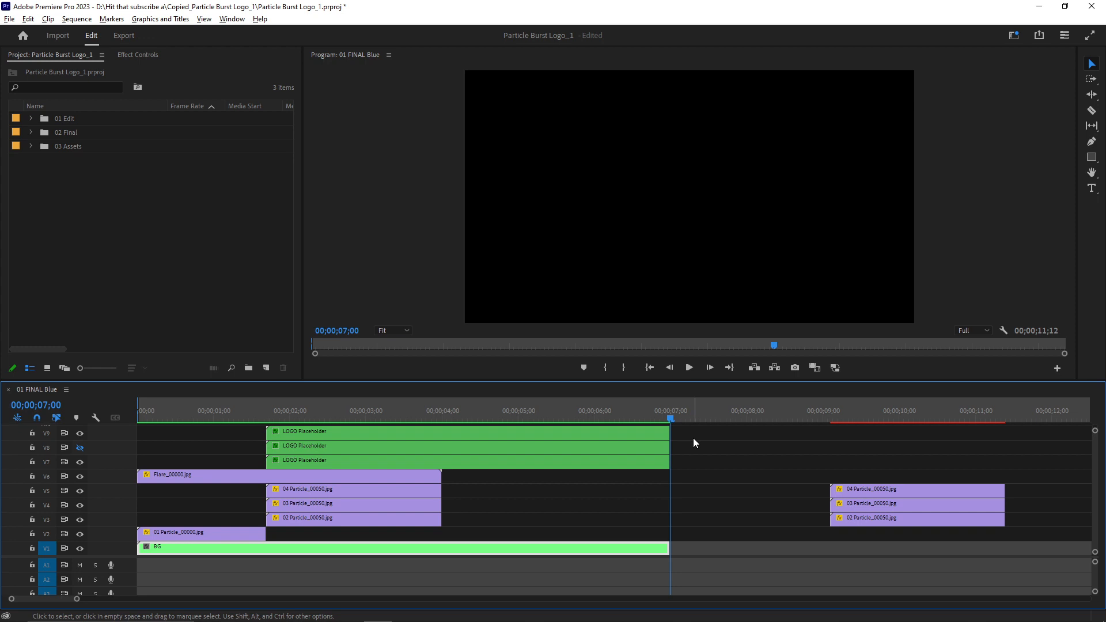
pyautogui.press('o')
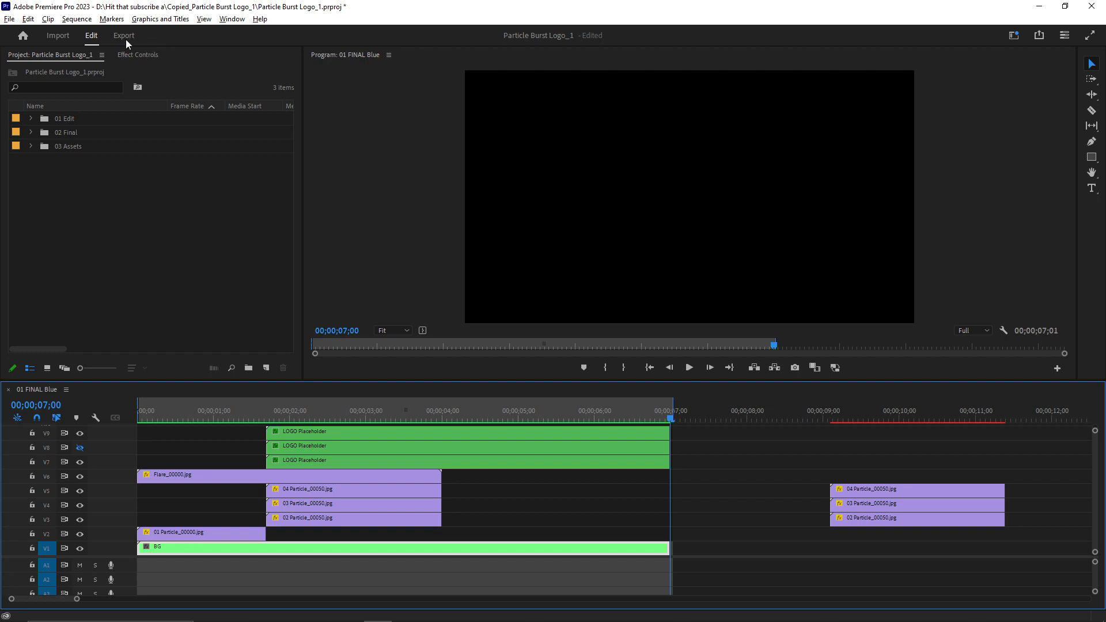
# Step: Open Export Media settings for the sequence
pyautogui.click(12, 21)
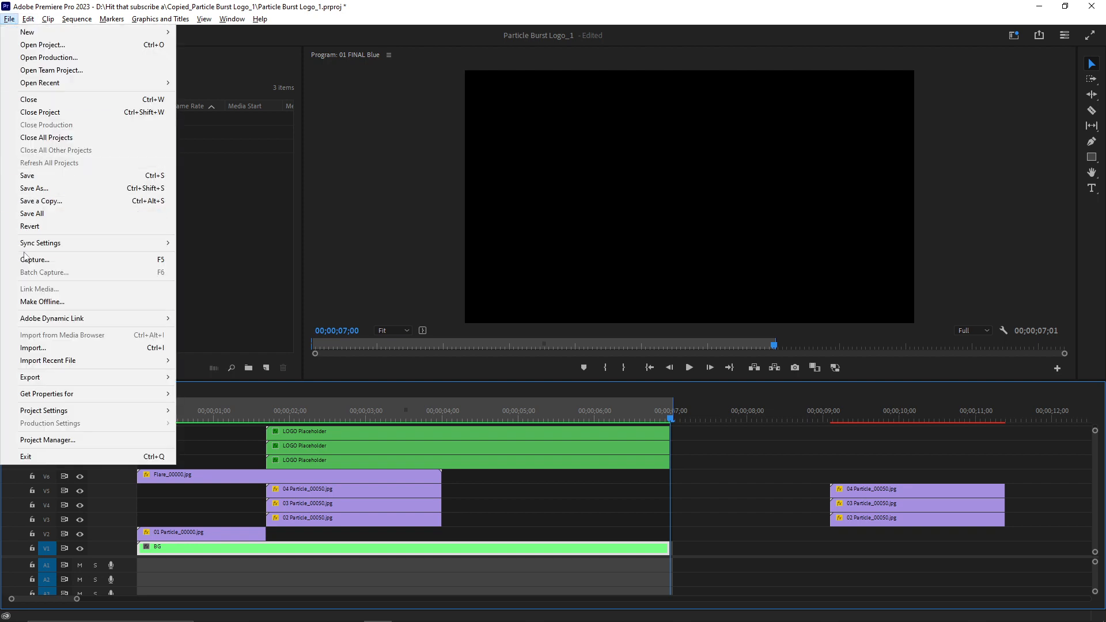
pyautogui.moveTo(53, 379)
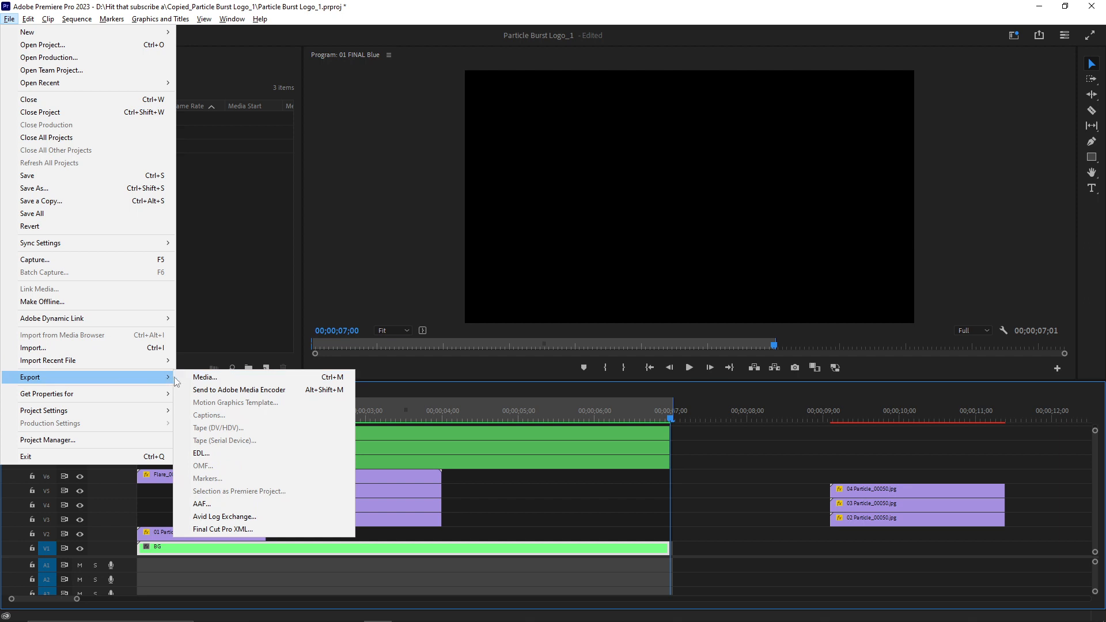
pyautogui.click(316, 378)
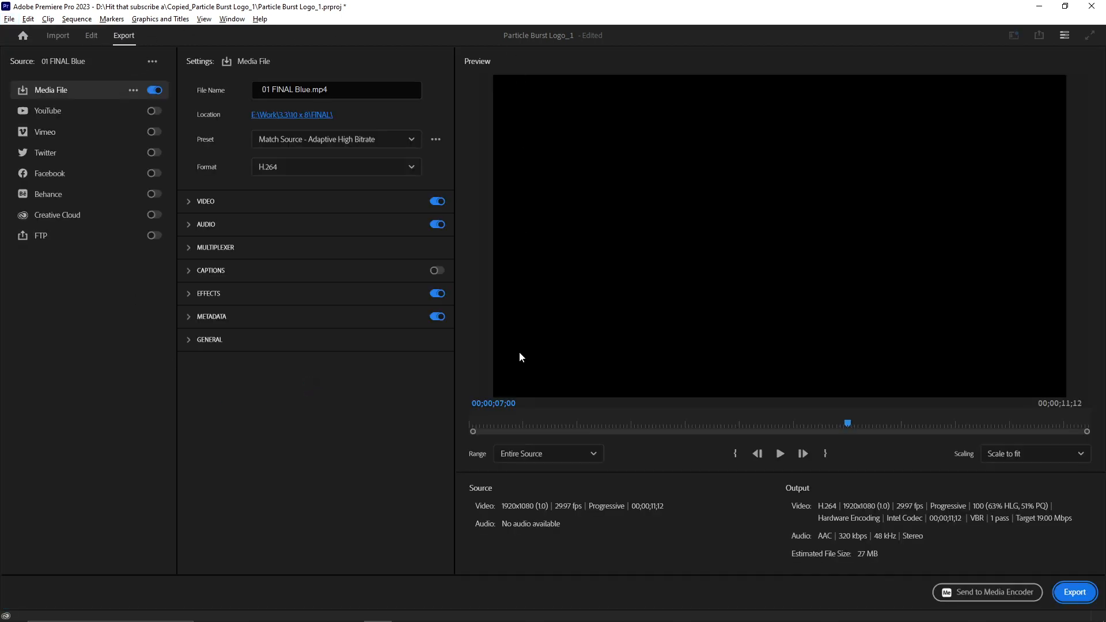
pyautogui.moveTo(847, 425); pyautogui.dragTo(444, 427)
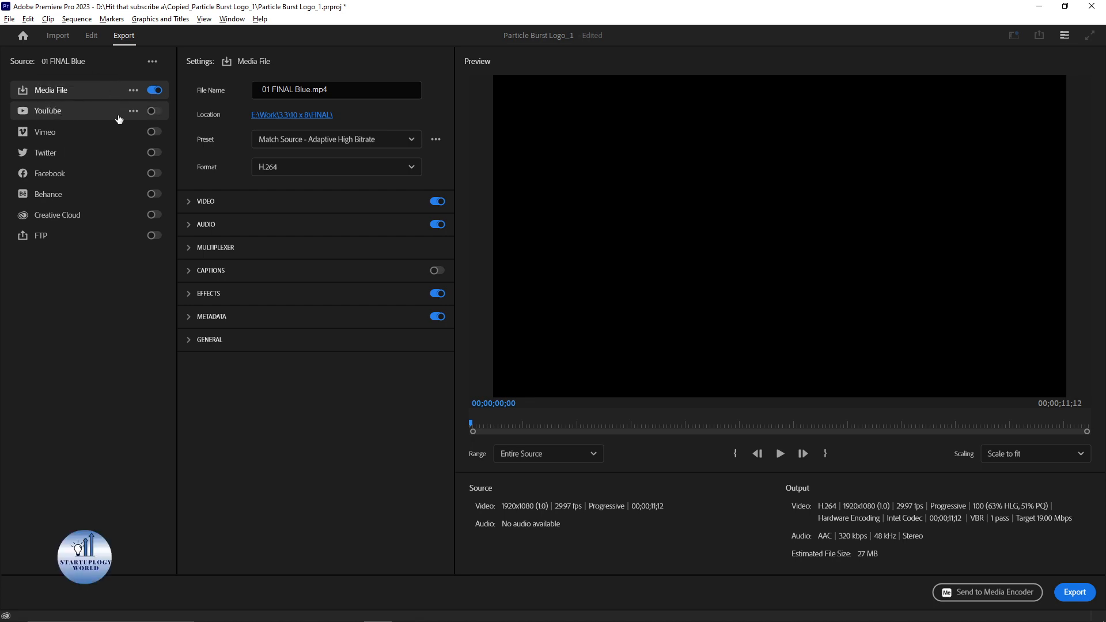
pyautogui.click(155, 115)
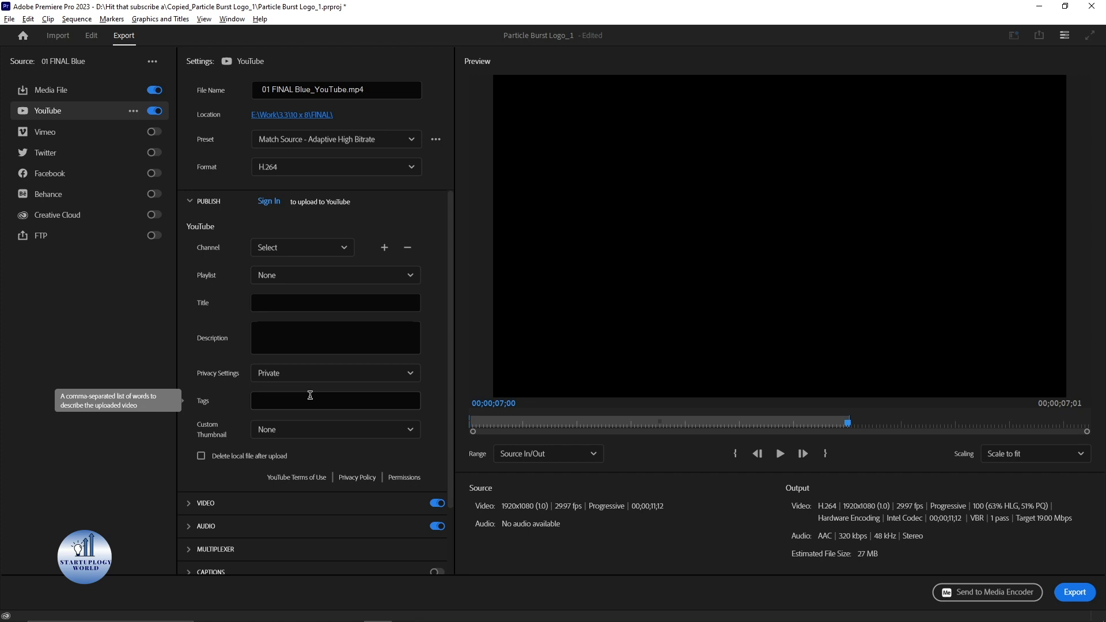
pyautogui.click(154, 111)
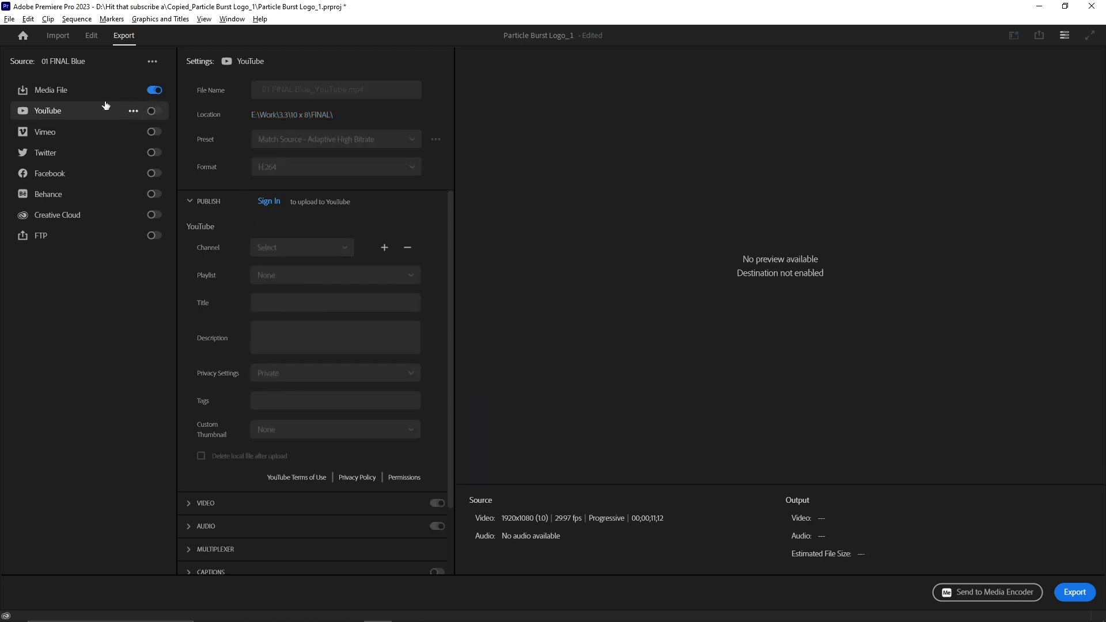
pyautogui.click(88, 93)
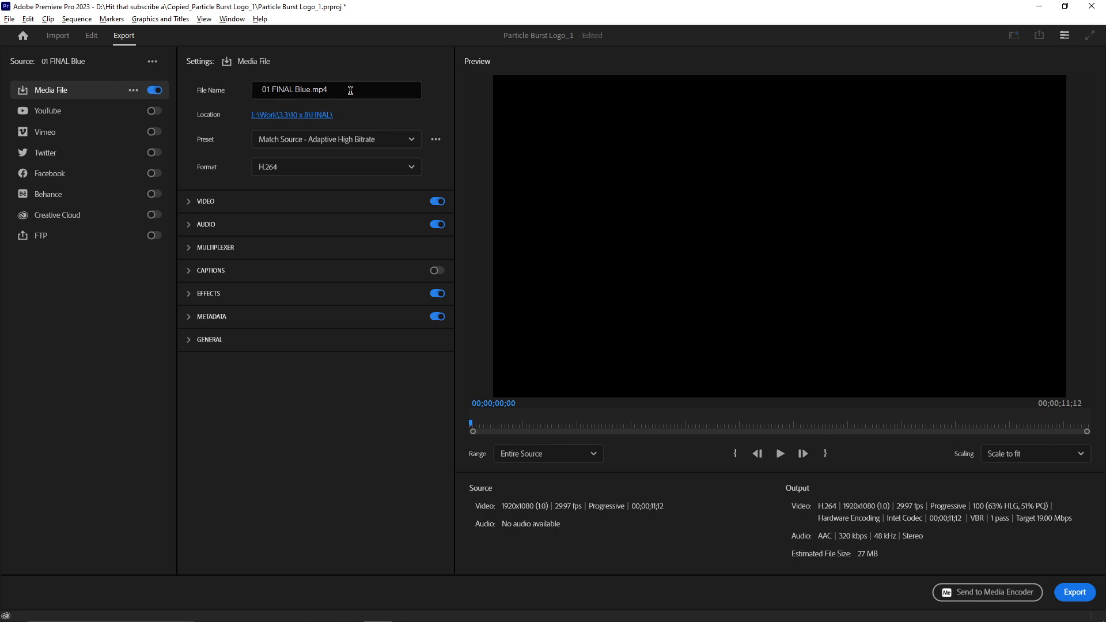
# Step: Name the output file LOGO INTRO and set its save location to the Downloads folder
pyautogui.moveTo(350, 90); pyautogui.dragTo(245, 94)
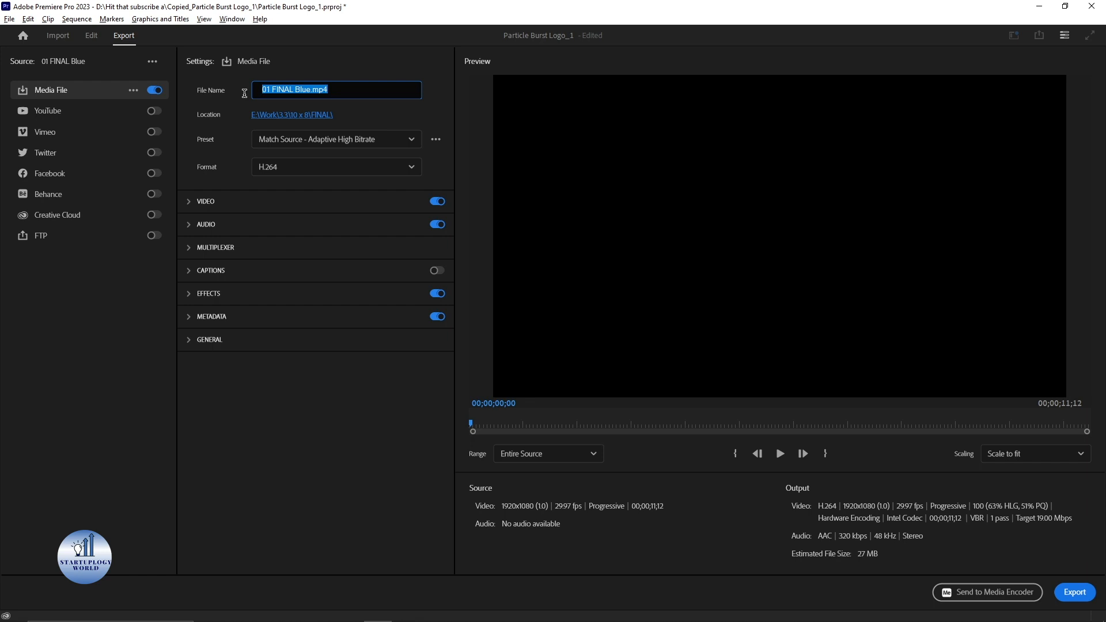
pyautogui.write('LOGO')
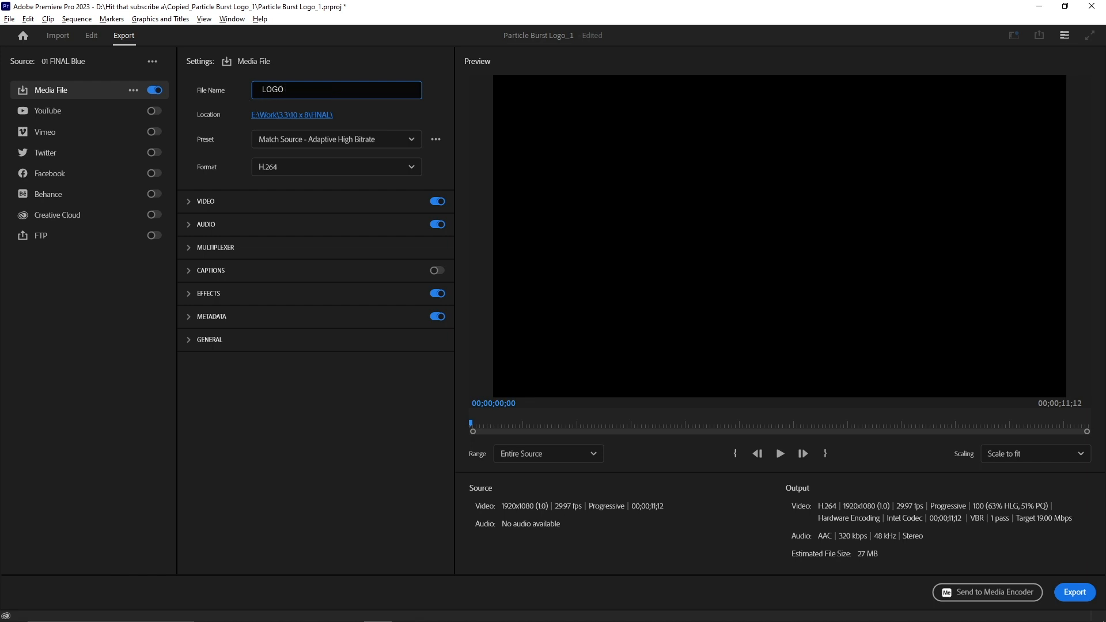
pyautogui.write(' INTRO')
pyautogui.click(275, 116)
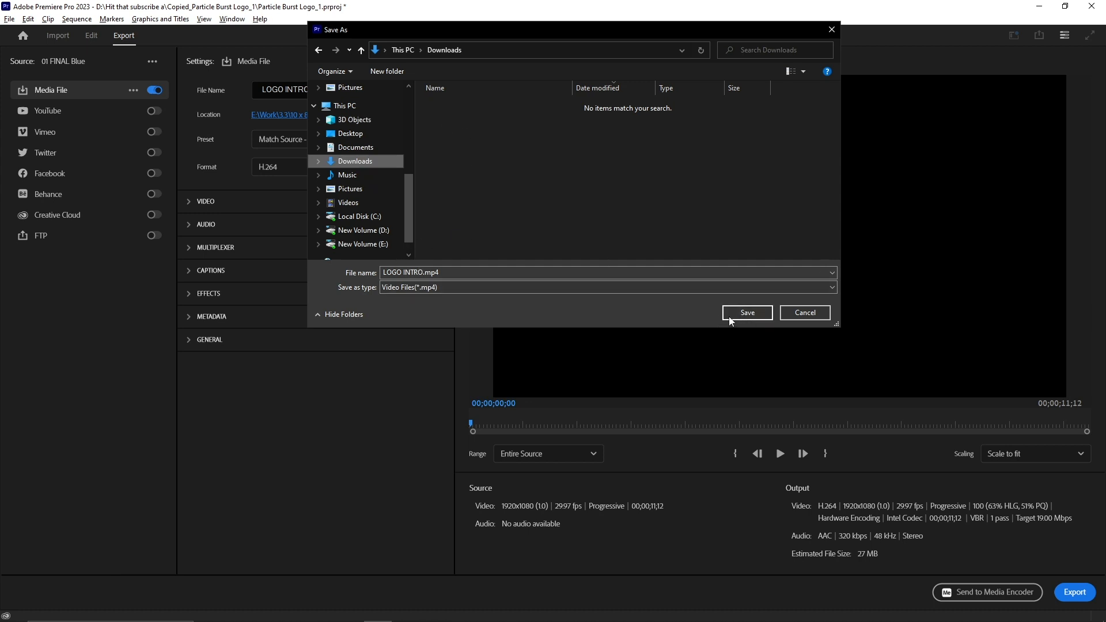
pyautogui.click(746, 317)
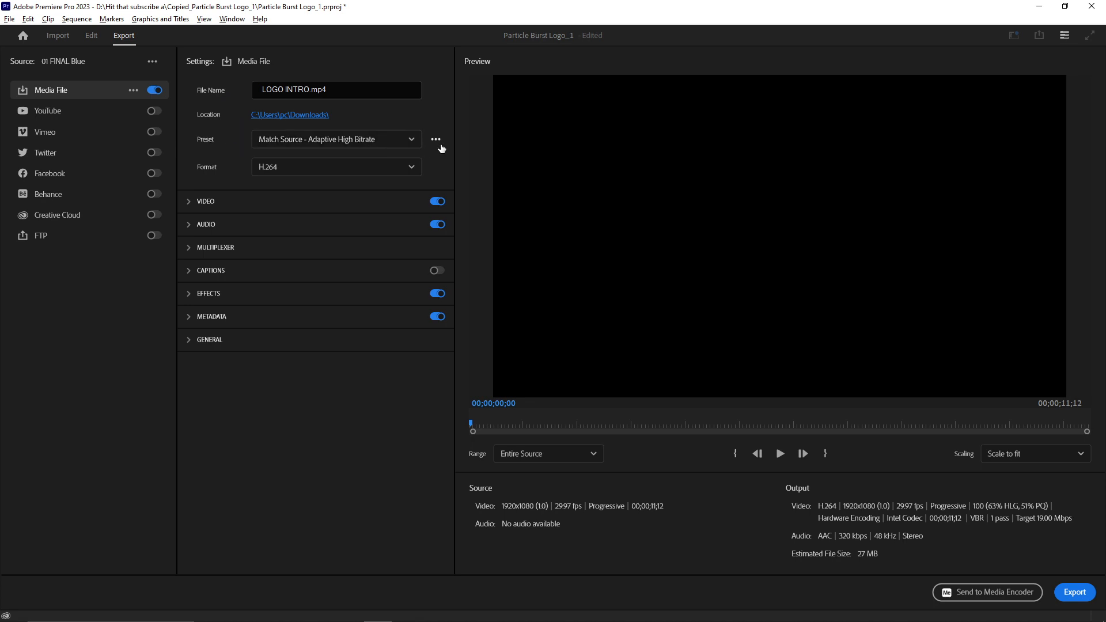
# Step: In the preset manager, search for You, mark YouTube presets as favourites and apply YouTube 2160p 4K Ultra HD
pyautogui.click(436, 141)
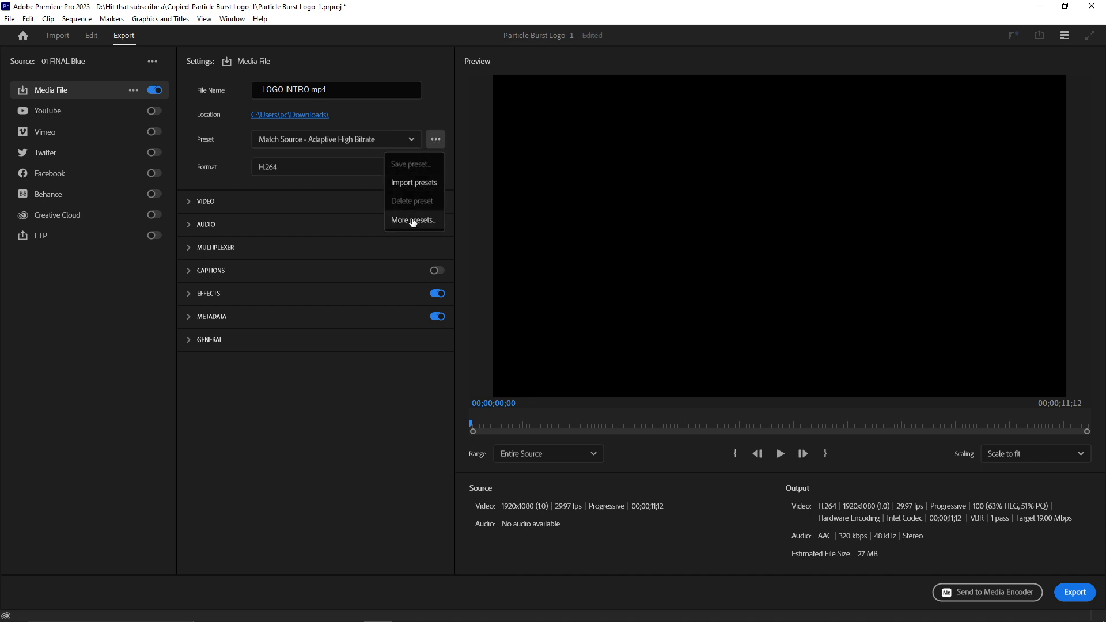
pyautogui.click(428, 222)
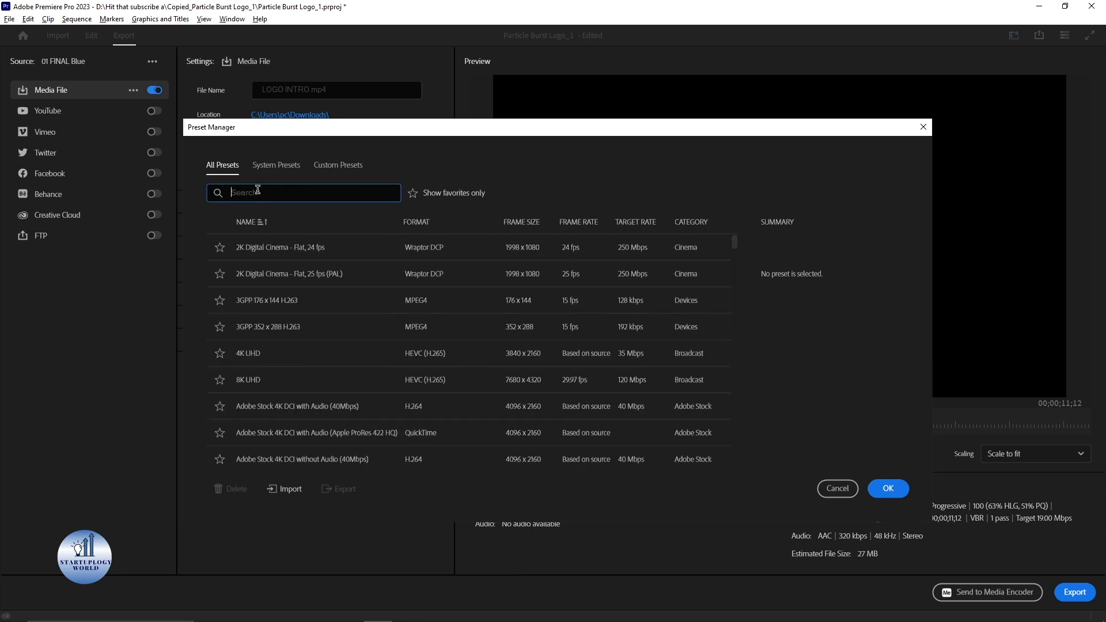
pyautogui.write('Y')
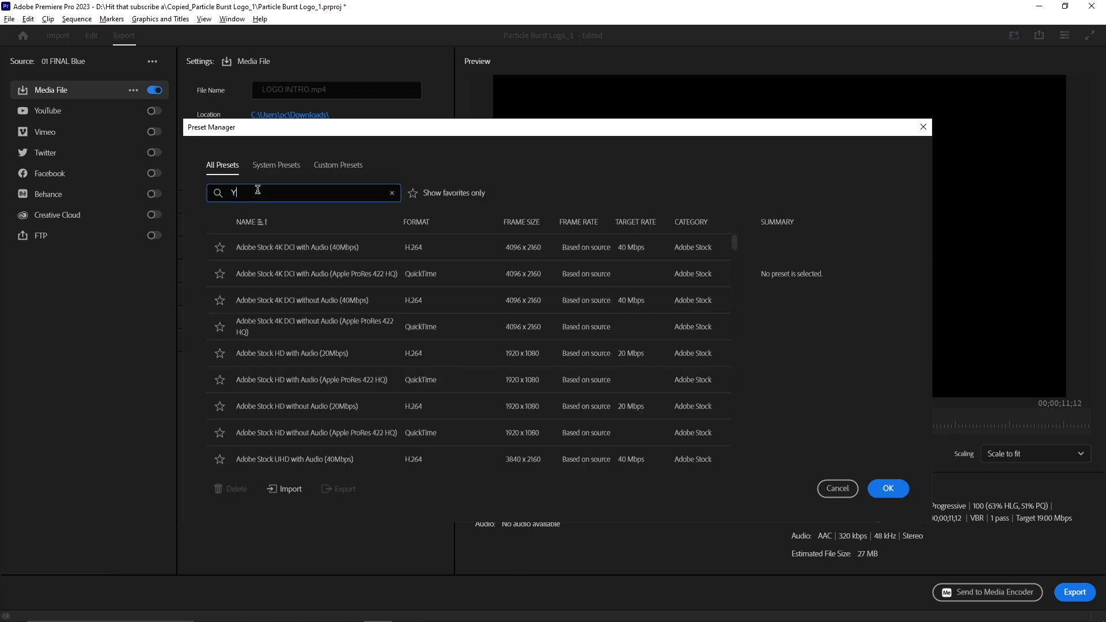
pyautogui.write('ou')
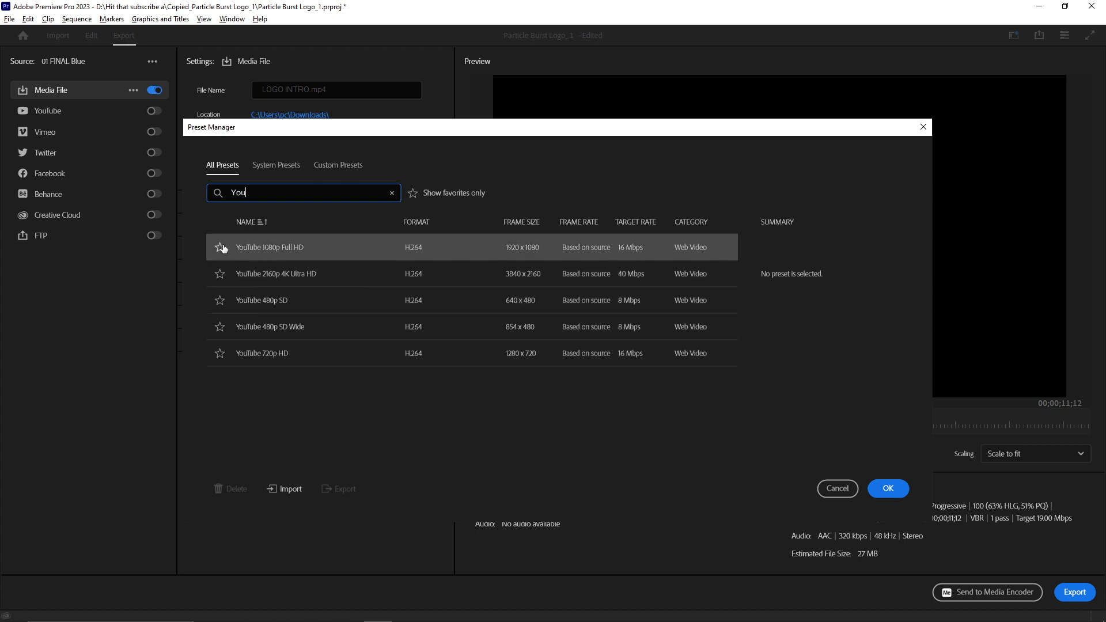
pyautogui.click(221, 274)
pyautogui.click(219, 275)
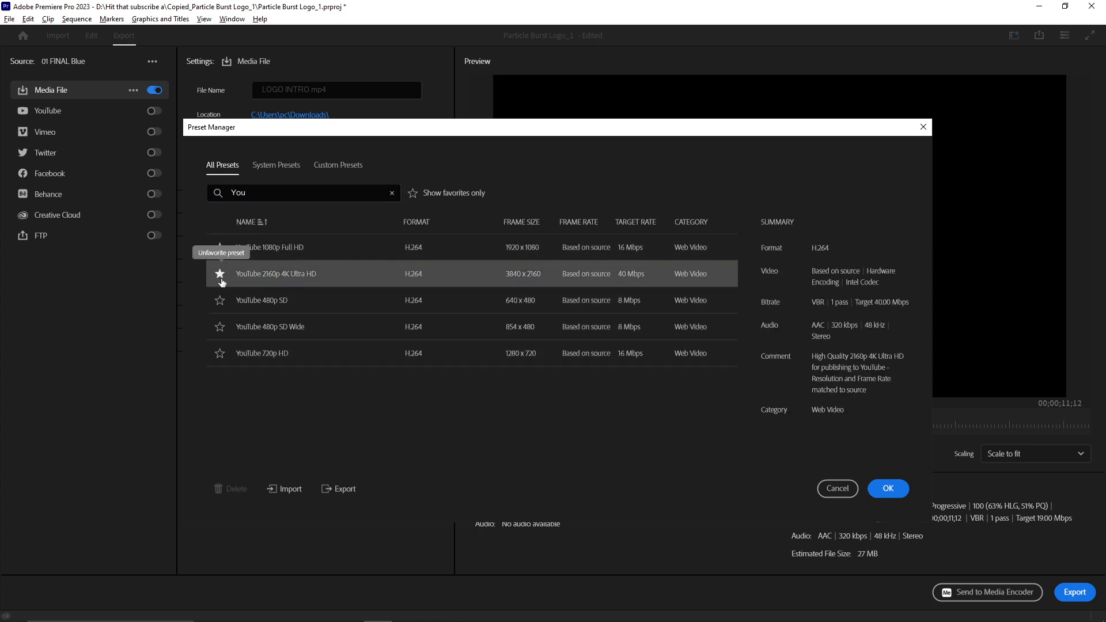
pyautogui.click(892, 489)
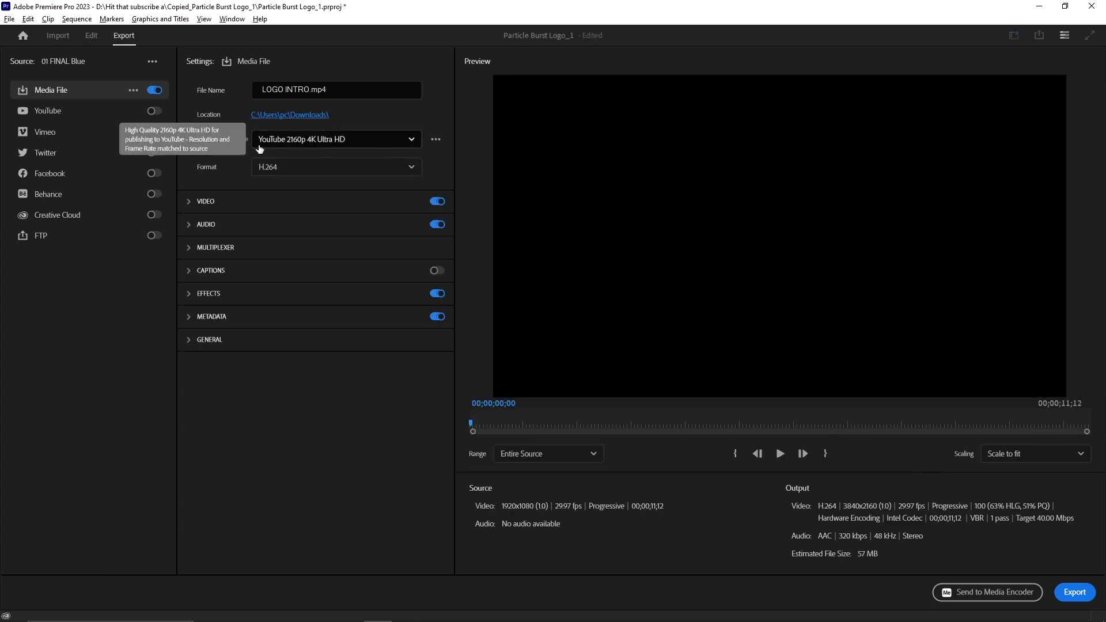
# Step: Change the export preset to YouTube 1080p Full HD
pyautogui.click(375, 145)
pyautogui.moveTo(417, 209); pyautogui.dragTo(419, 279)
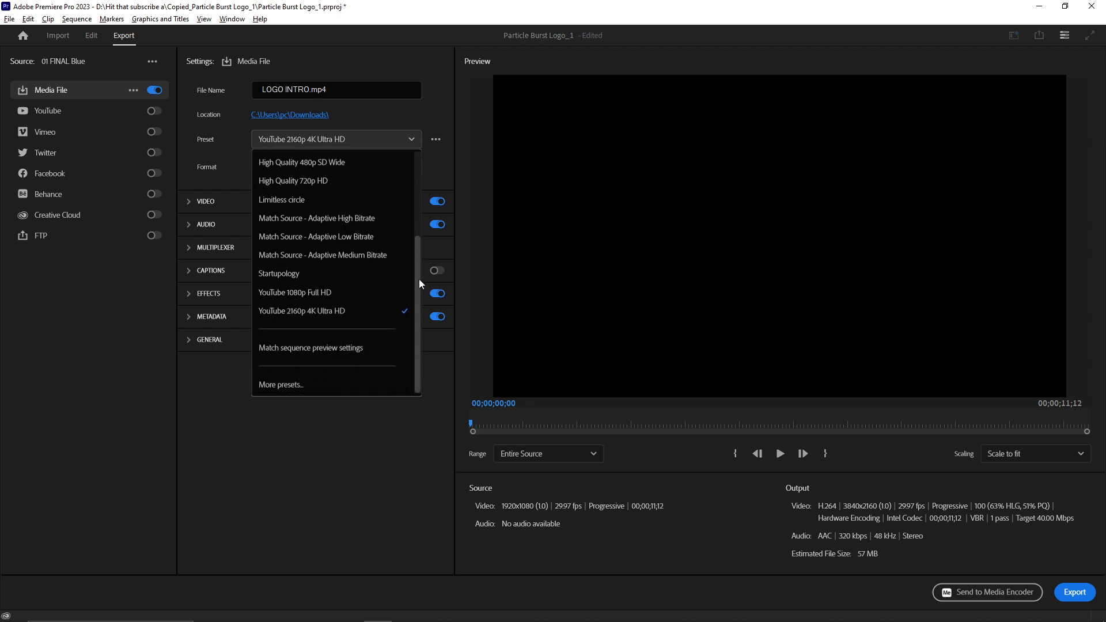
pyautogui.click(322, 312)
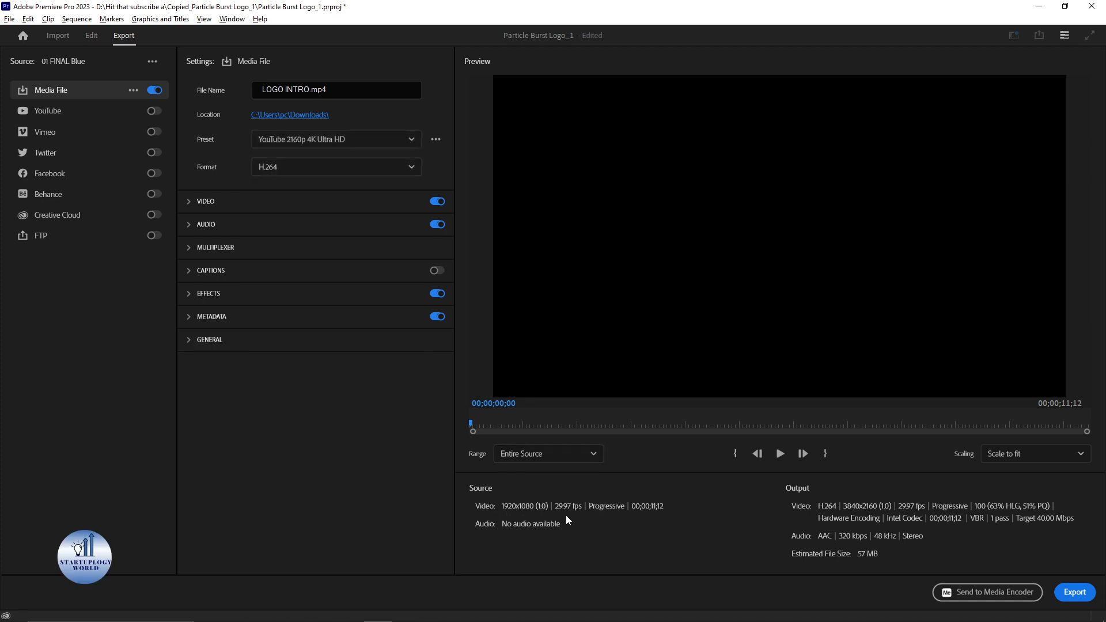
pyautogui.click(327, 144)
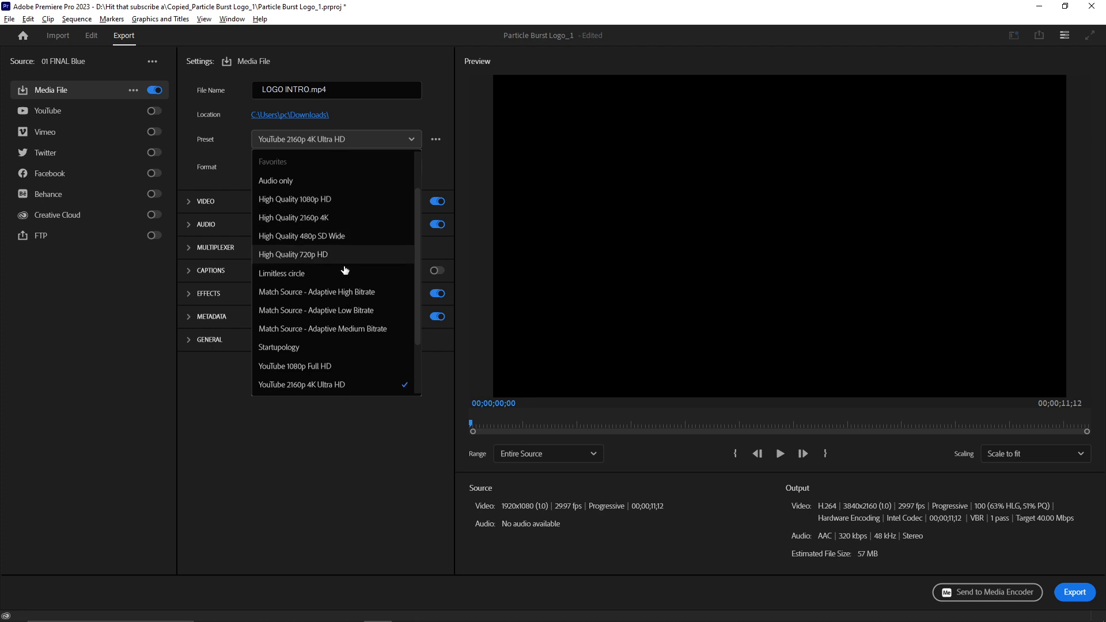
pyautogui.click(333, 382)
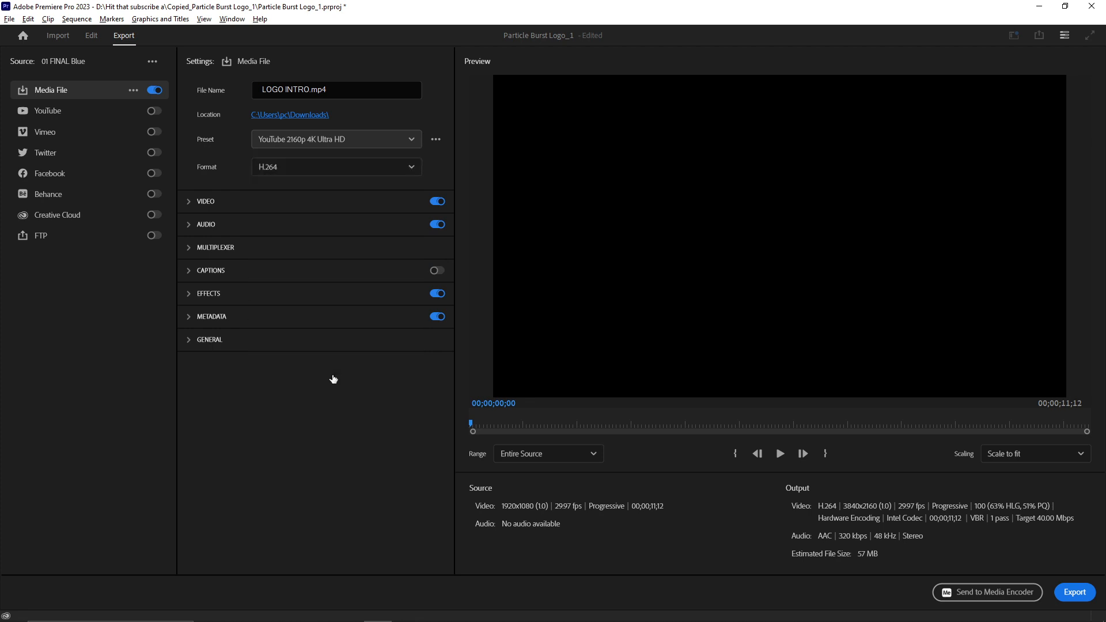
pyautogui.click(344, 148)
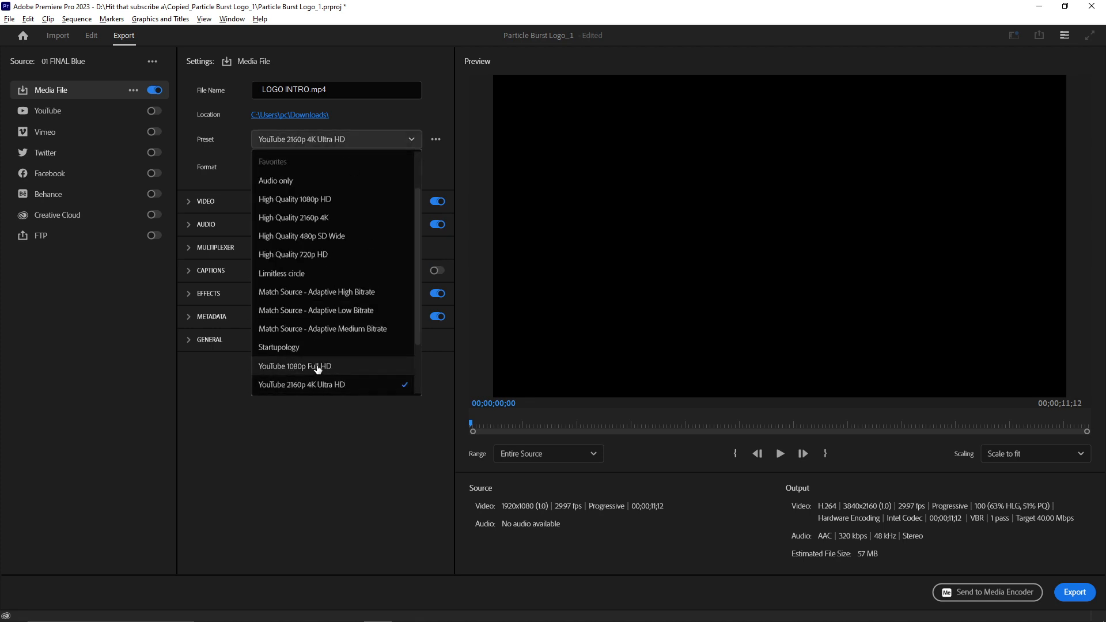
pyautogui.click(318, 367)
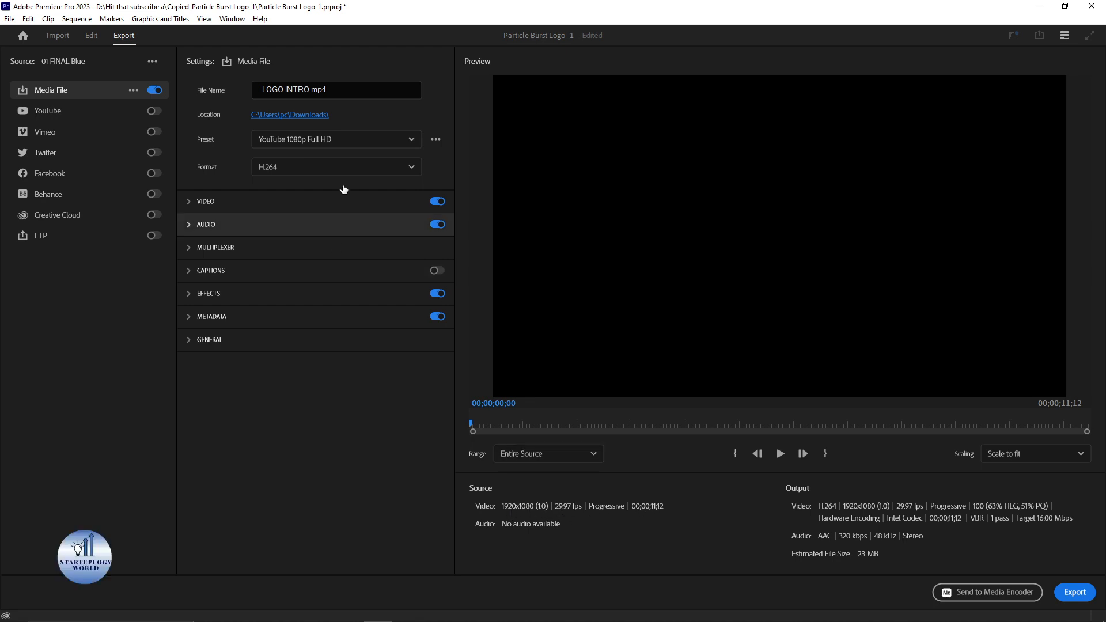
pyautogui.click(353, 141)
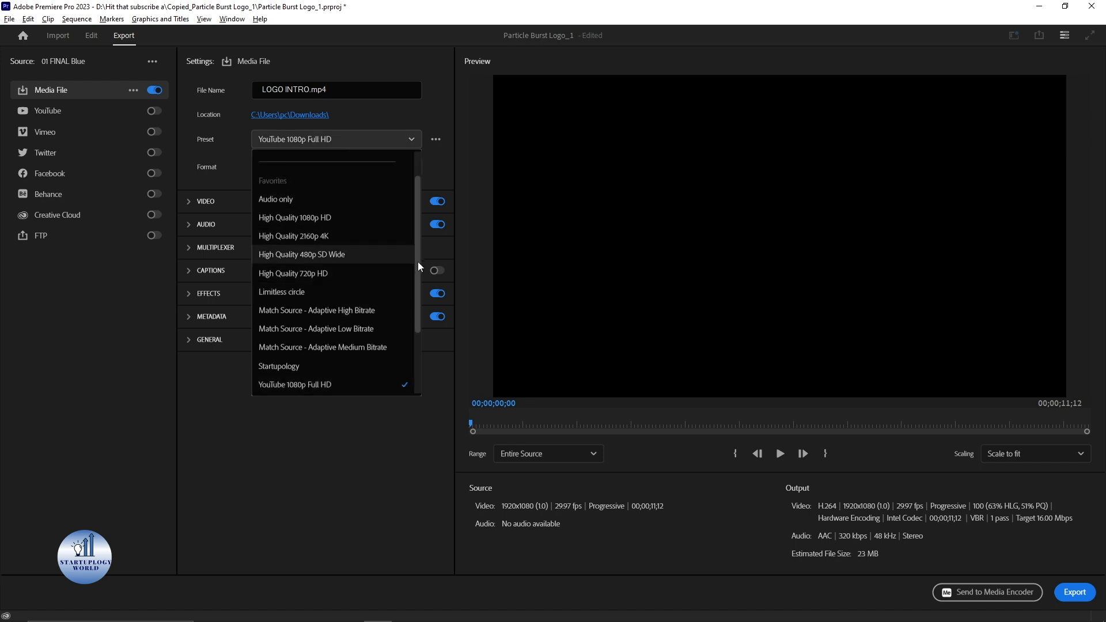
pyautogui.moveTo(417, 261); pyautogui.dragTo(420, 350)
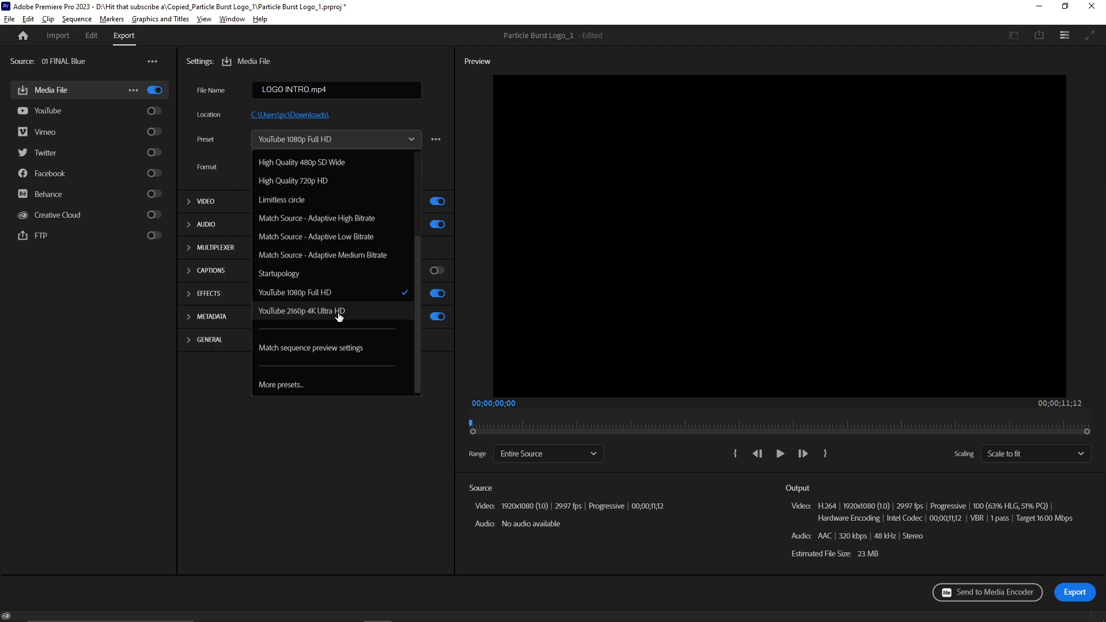
pyautogui.click(222, 386)
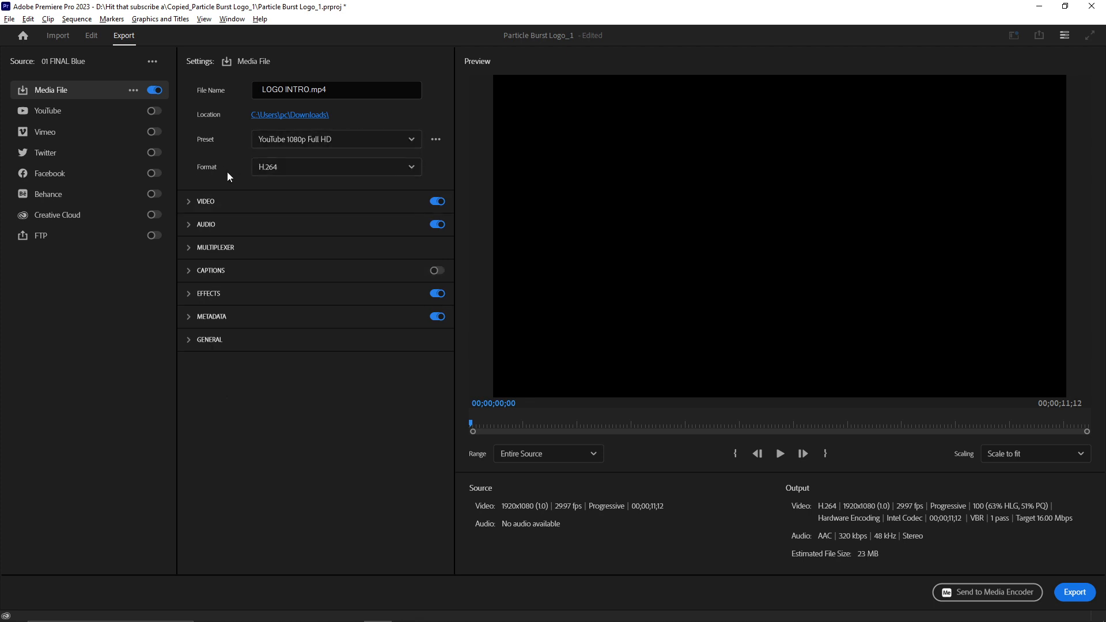
# Step: Select H.264 as the export format
pyautogui.click(328, 170)
pyautogui.scroll(-1, 416, 273)
pyautogui.moveTo(416, 273); pyautogui.dragTo(415, 311)
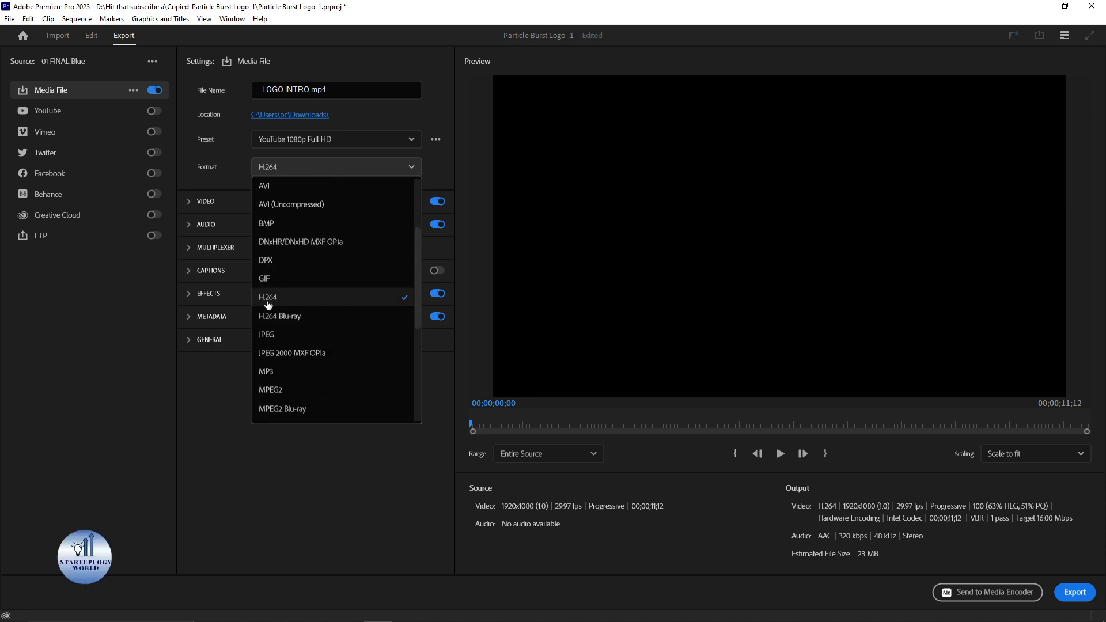
pyautogui.click(301, 299)
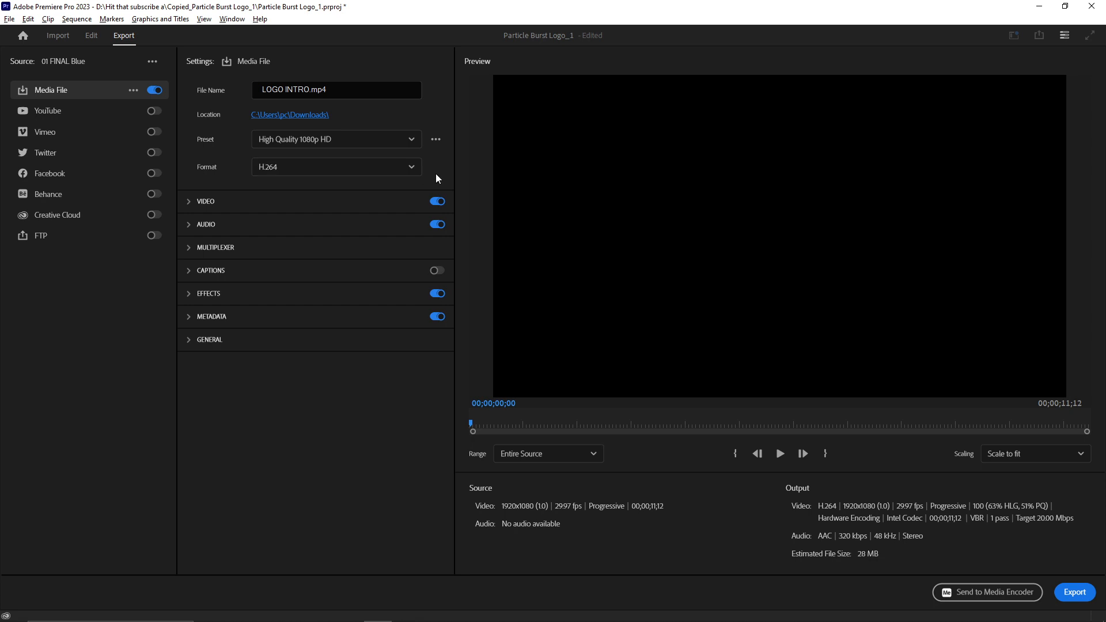
# Step: Expand the video settings and unlink the frame rate from the source, keeping 29.97
pyautogui.click(189, 203)
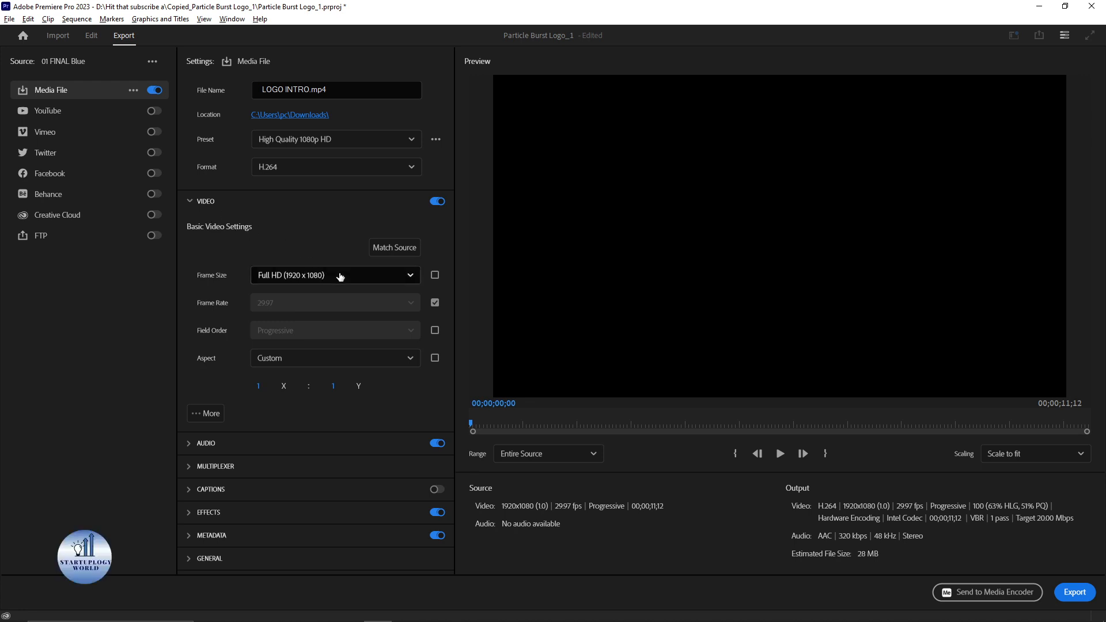
pyautogui.click(435, 303)
pyautogui.click(407, 305)
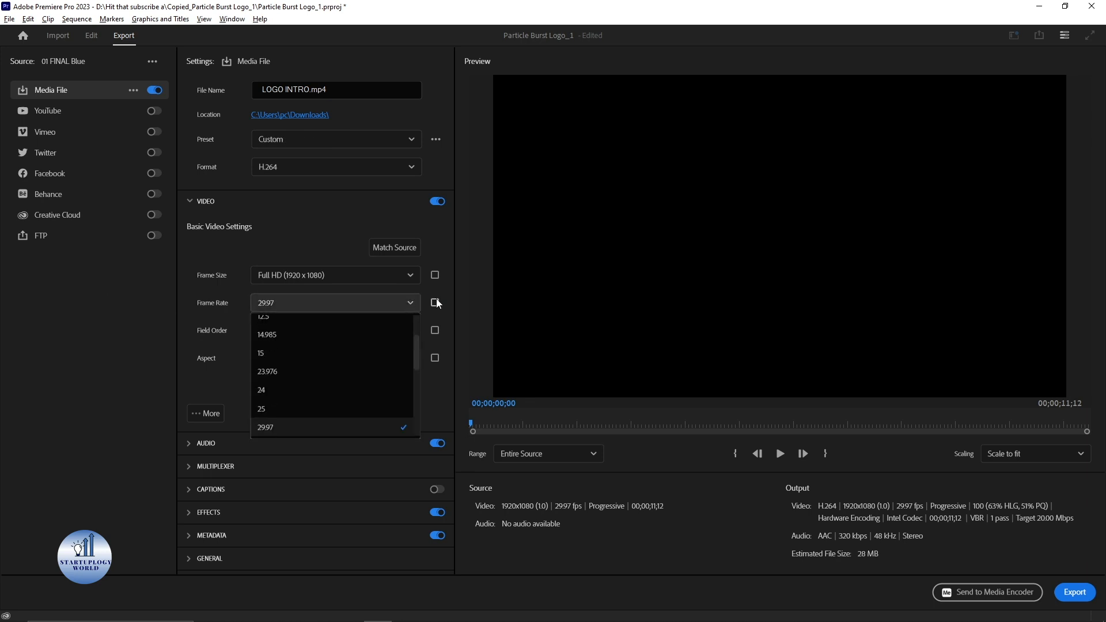
pyautogui.moveTo(415, 358); pyautogui.dragTo(421, 385)
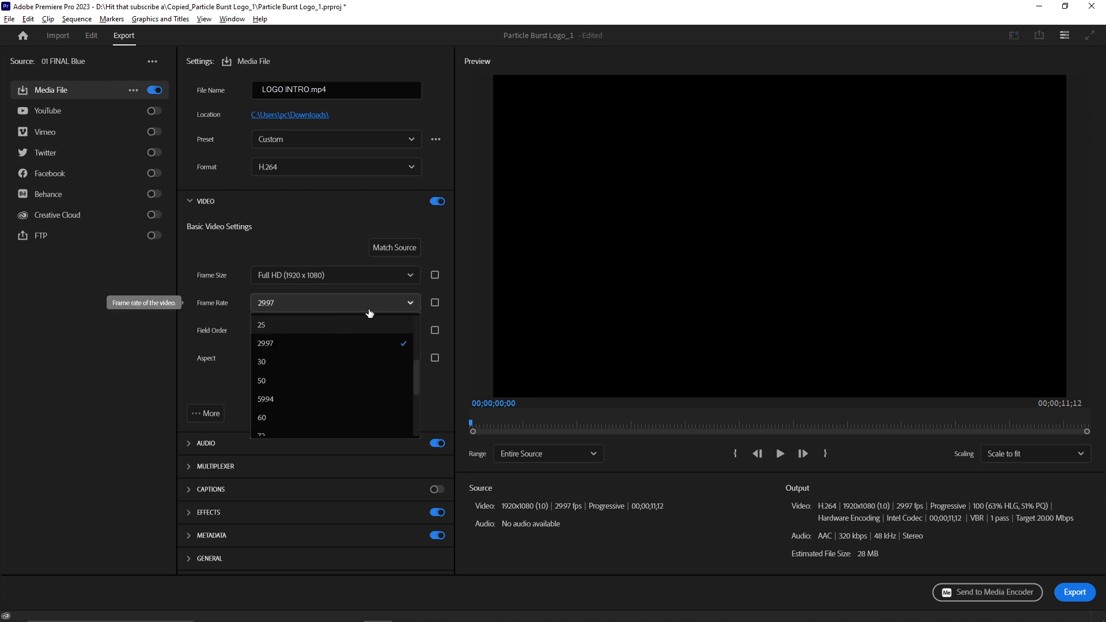
pyautogui.click(407, 312)
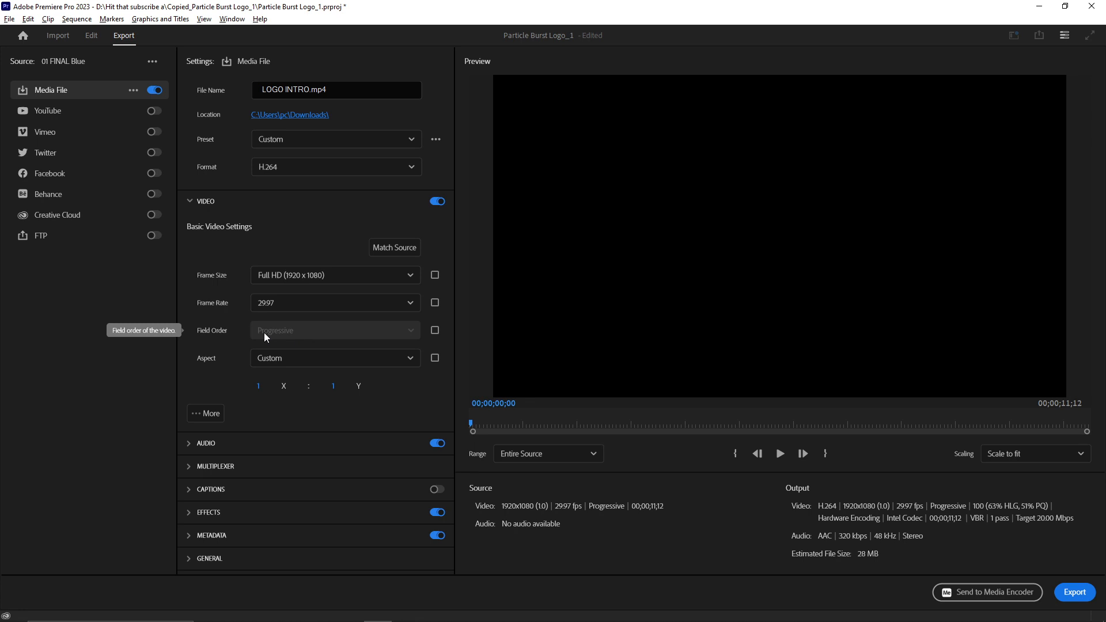
# Step: Show more video options and enable Render at Maximum Depth and Use Maximum Render Quality
pyautogui.click(197, 415)
pyautogui.moveTo(451, 314); pyautogui.dragTo(454, 378)
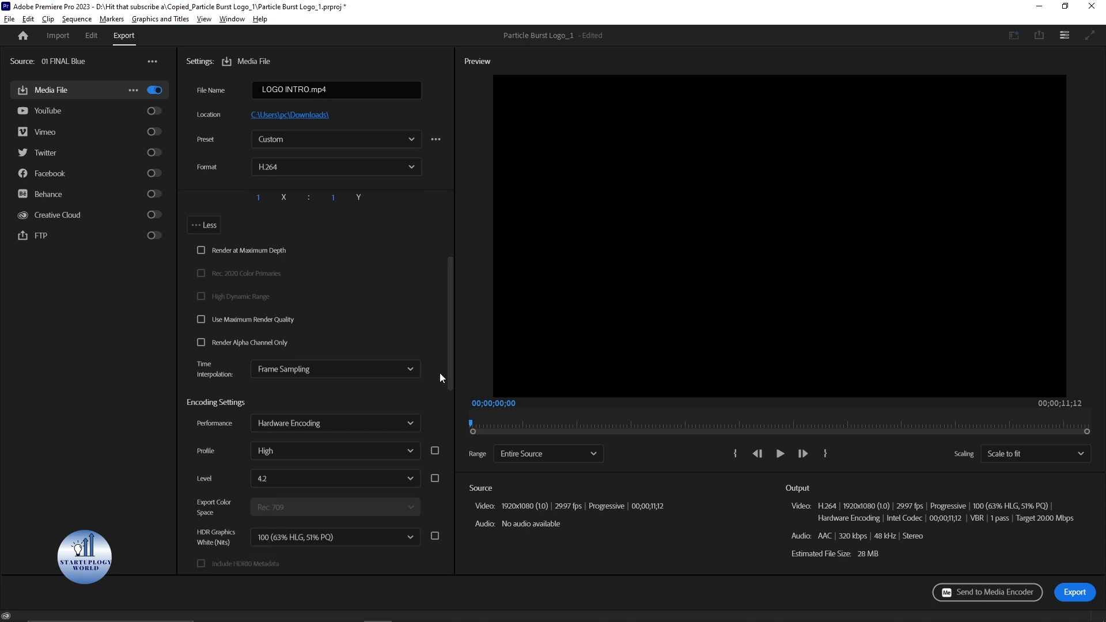
pyautogui.click(202, 251)
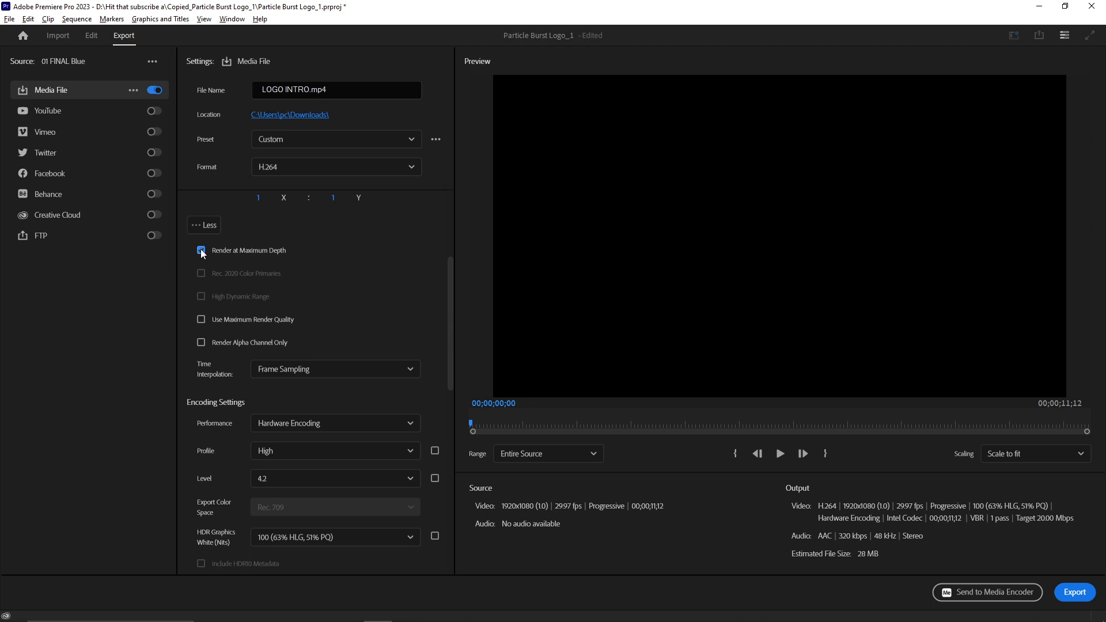
pyautogui.click(201, 320)
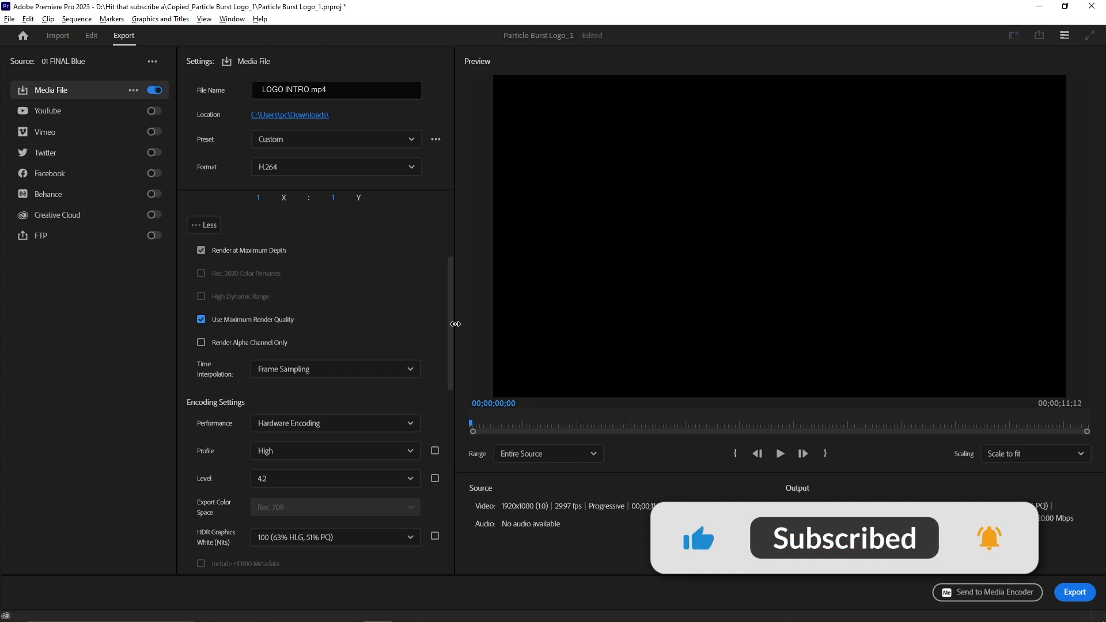
# Step: Set the encoding profile to High and the bitrate encoding to VBR, 1 pass
pyautogui.scroll(-5, 452, 324)
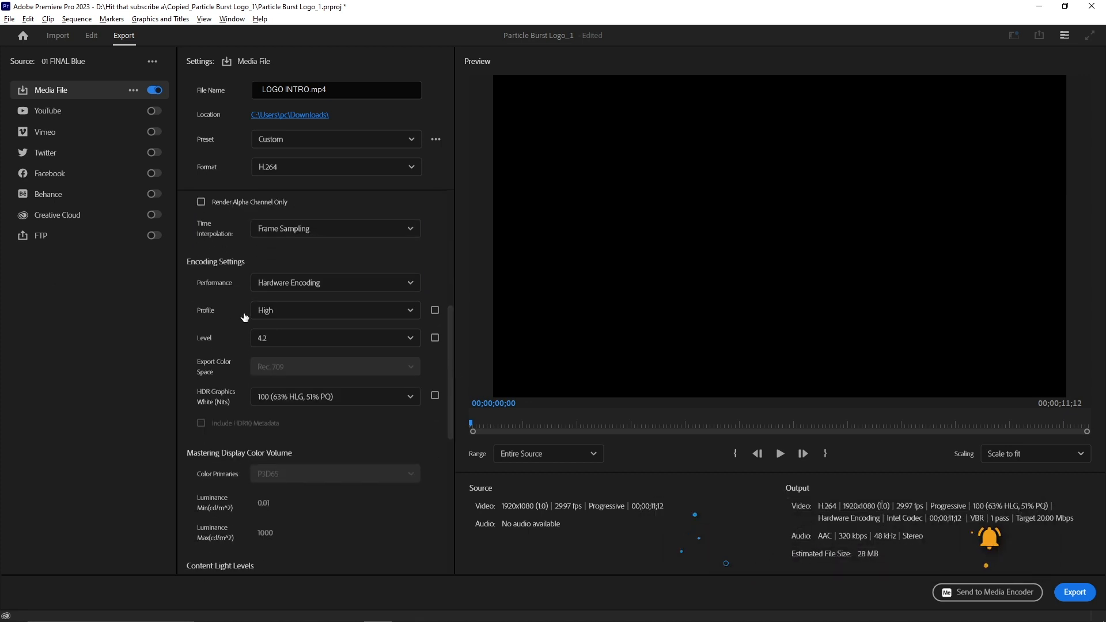
pyautogui.click(318, 313)
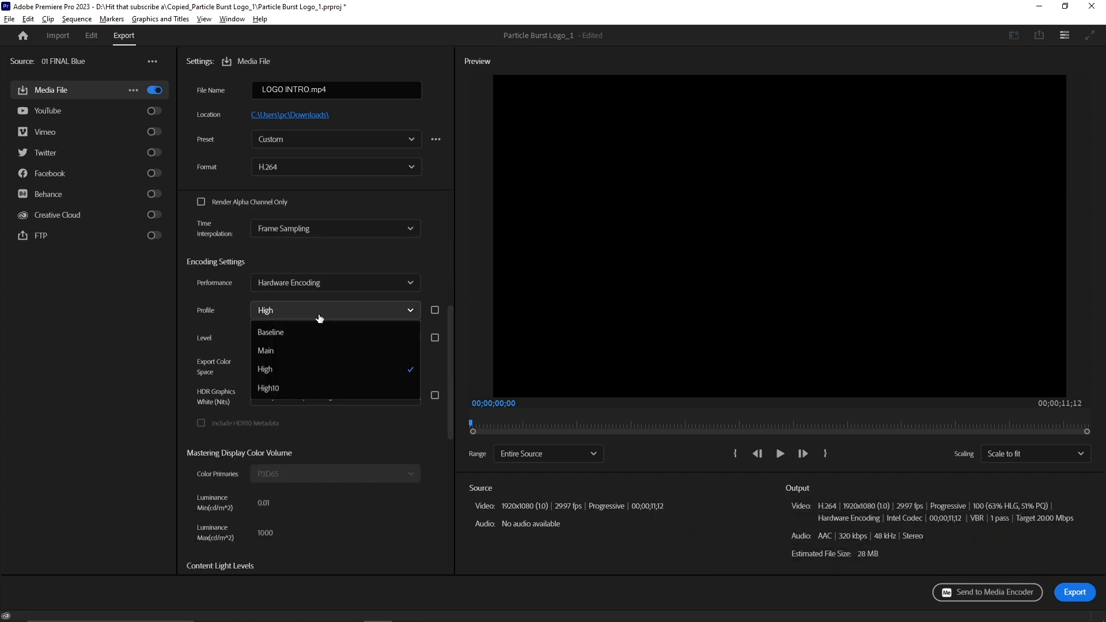
pyautogui.click(309, 374)
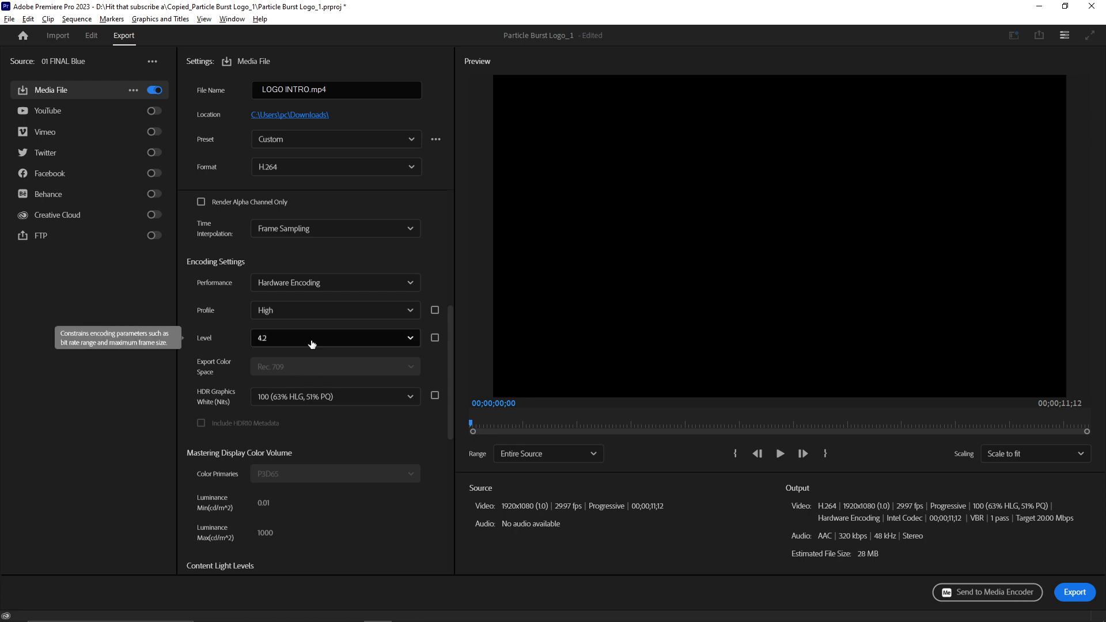
pyautogui.scroll(-1, 450, 346)
pyautogui.moveTo(450, 345); pyautogui.dragTo(451, 426)
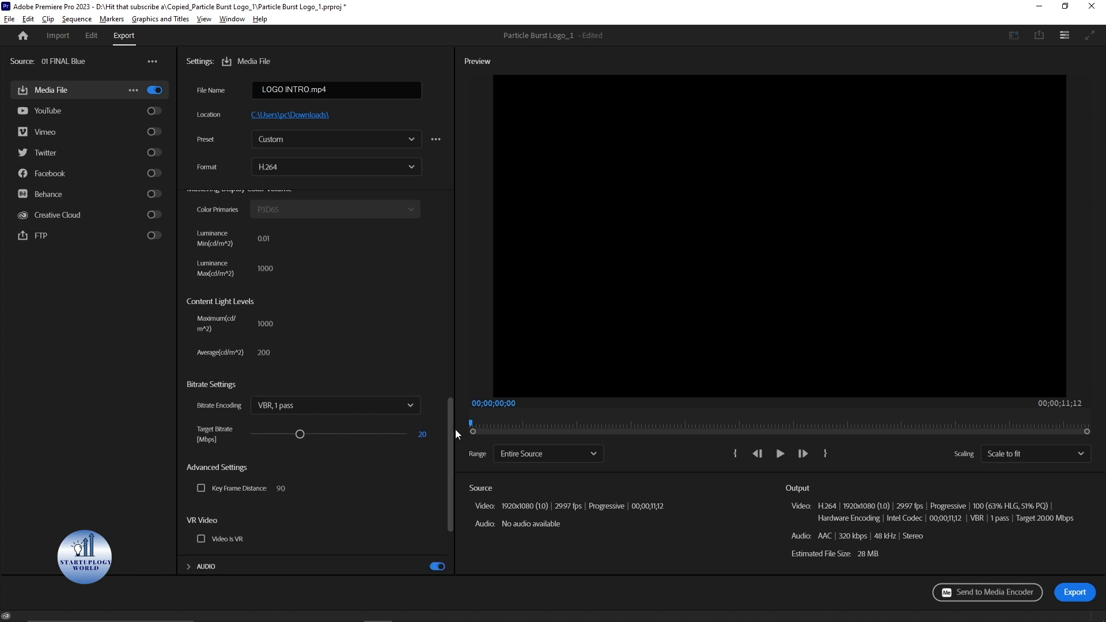
pyautogui.click(325, 406)
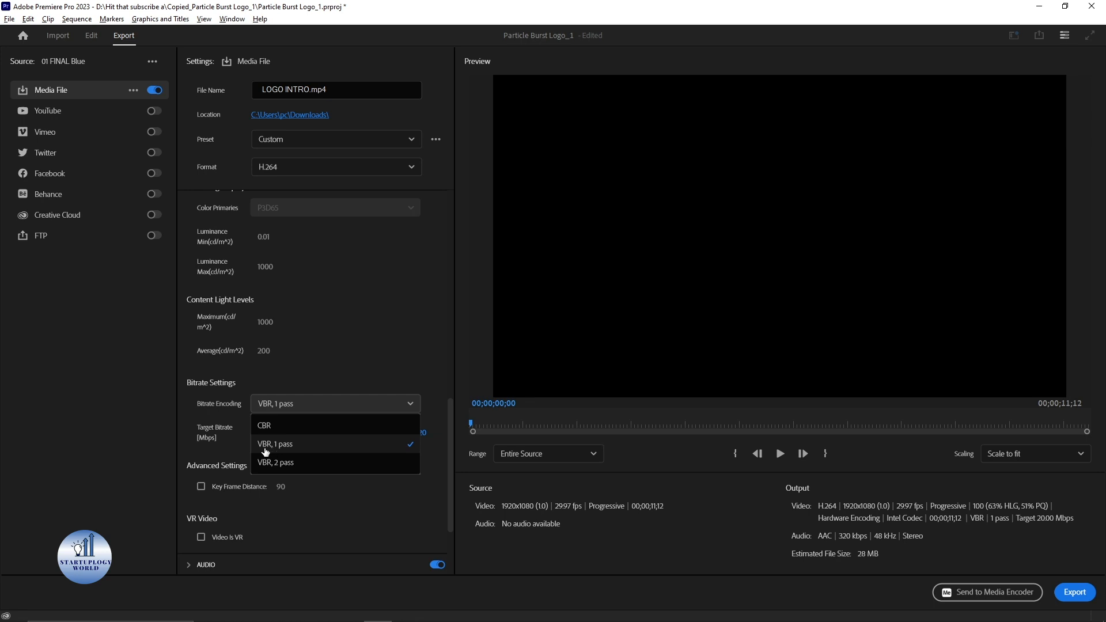
pyautogui.click(302, 451)
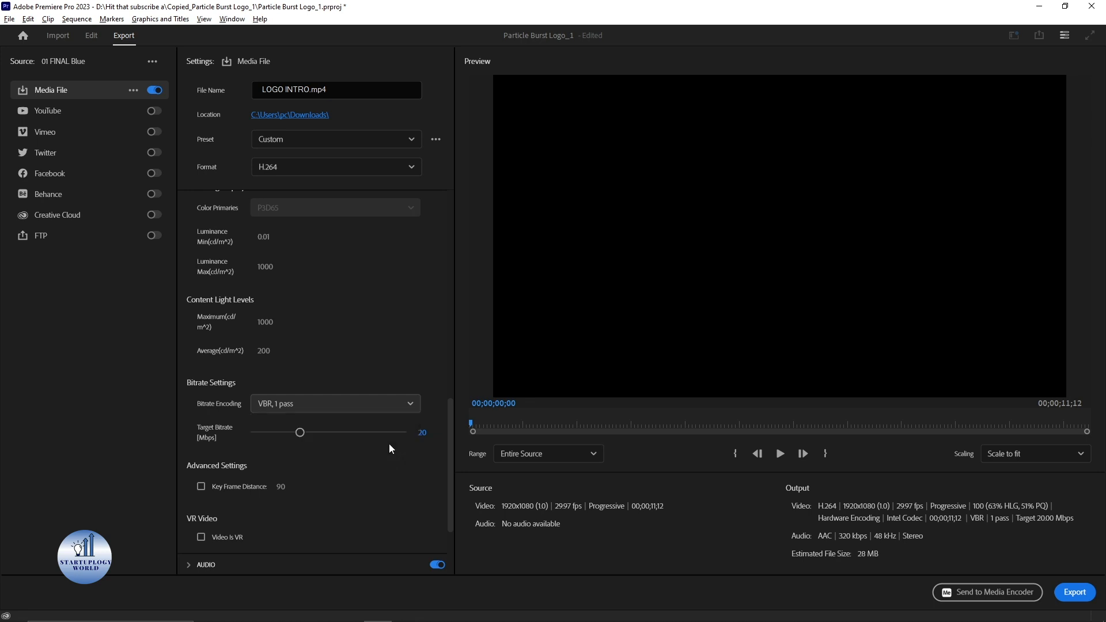
# Step: Review the full list of video settings and collapse the video section
pyautogui.moveTo(449, 441); pyautogui.dragTo(450, 351)
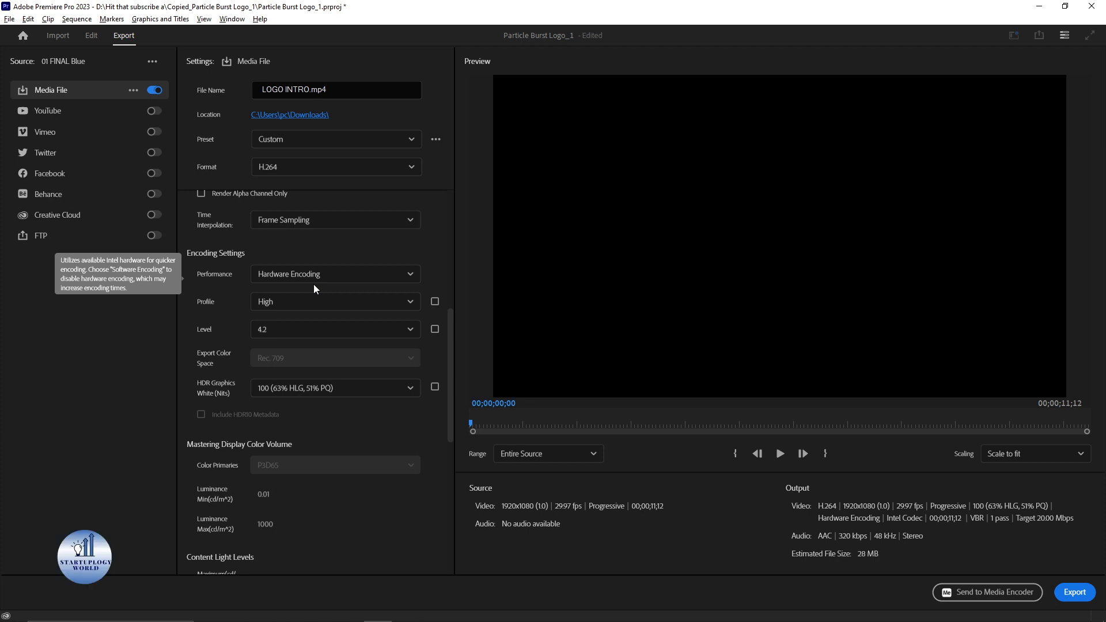
pyautogui.moveTo(452, 356); pyautogui.dragTo(447, 476)
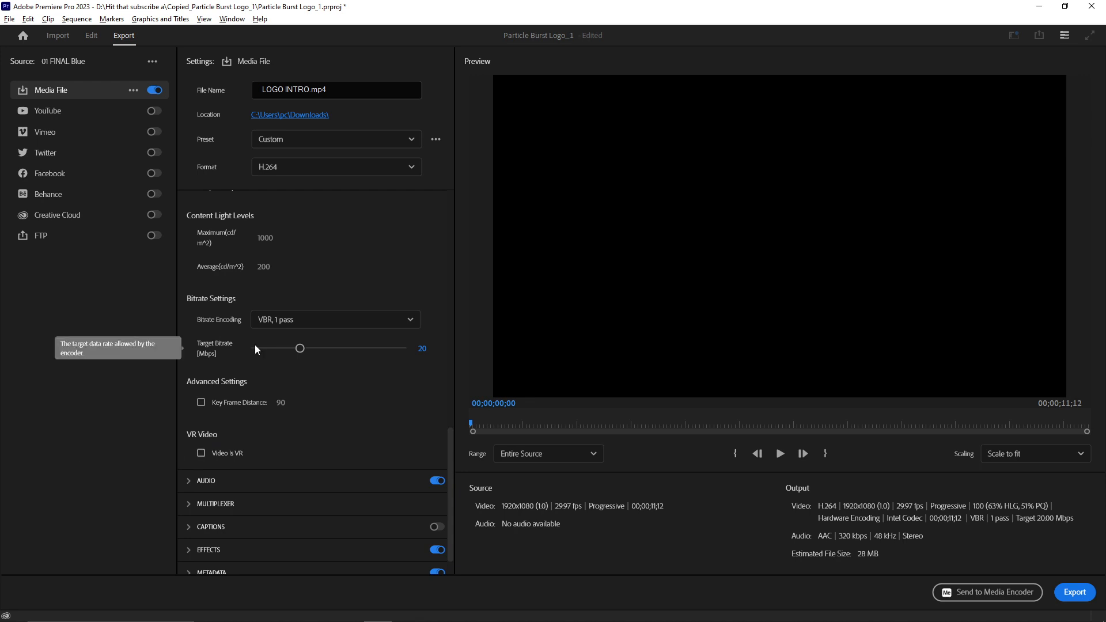
pyautogui.scroll(6, 439, 382)
pyautogui.moveTo(448, 374); pyautogui.dragTo(441, 413)
pyautogui.scroll(-5, 441, 413)
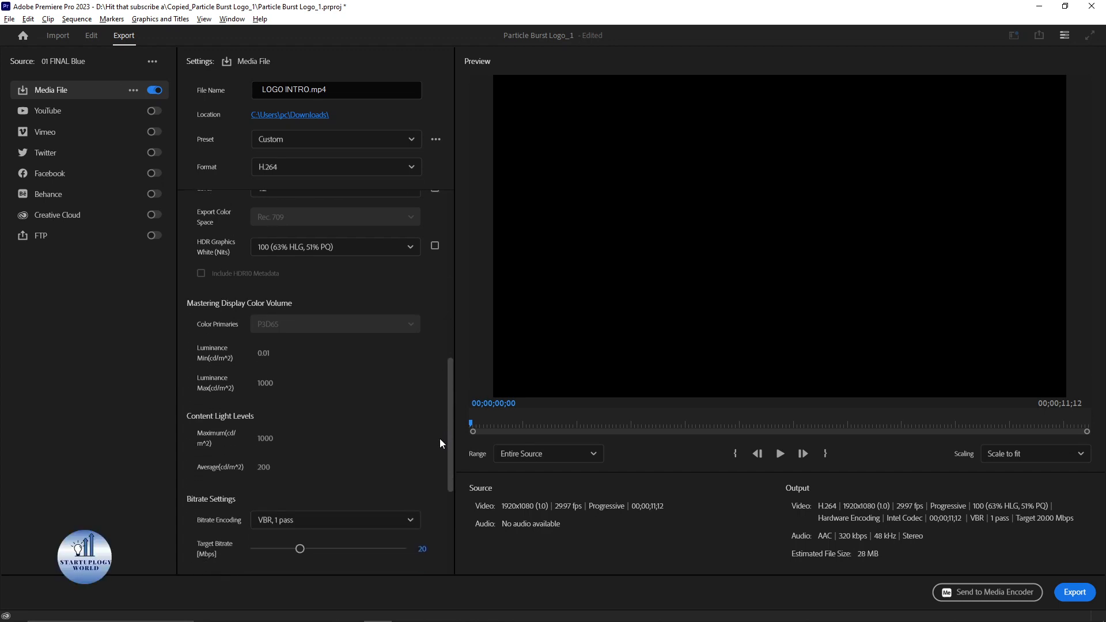
pyautogui.scroll(-2, 434, 507)
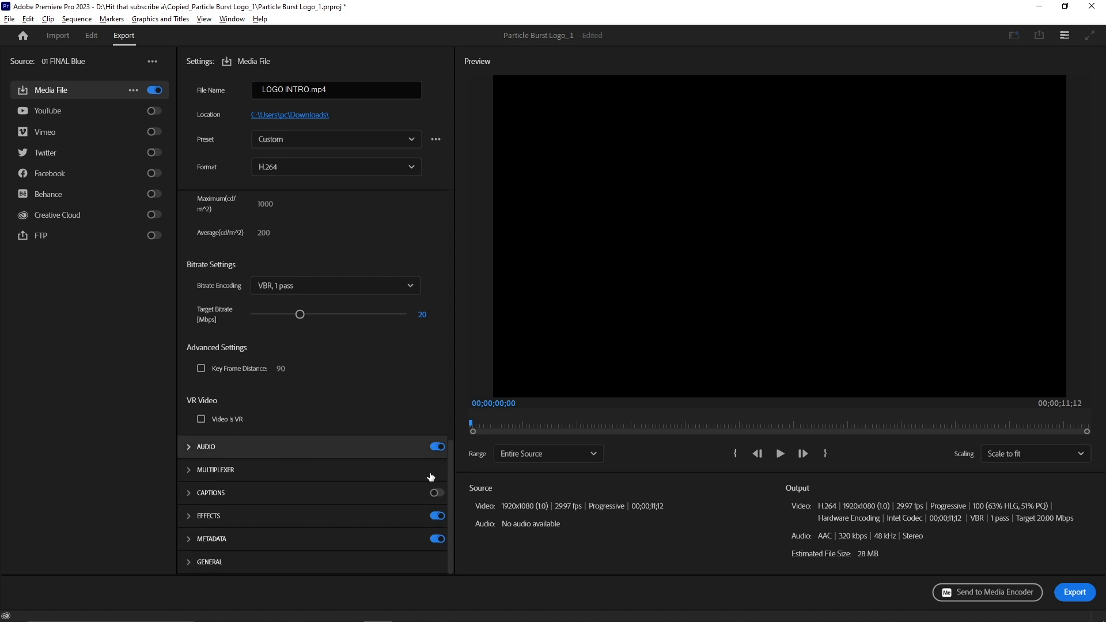
pyautogui.moveTo(449, 489); pyautogui.dragTo(447, 231)
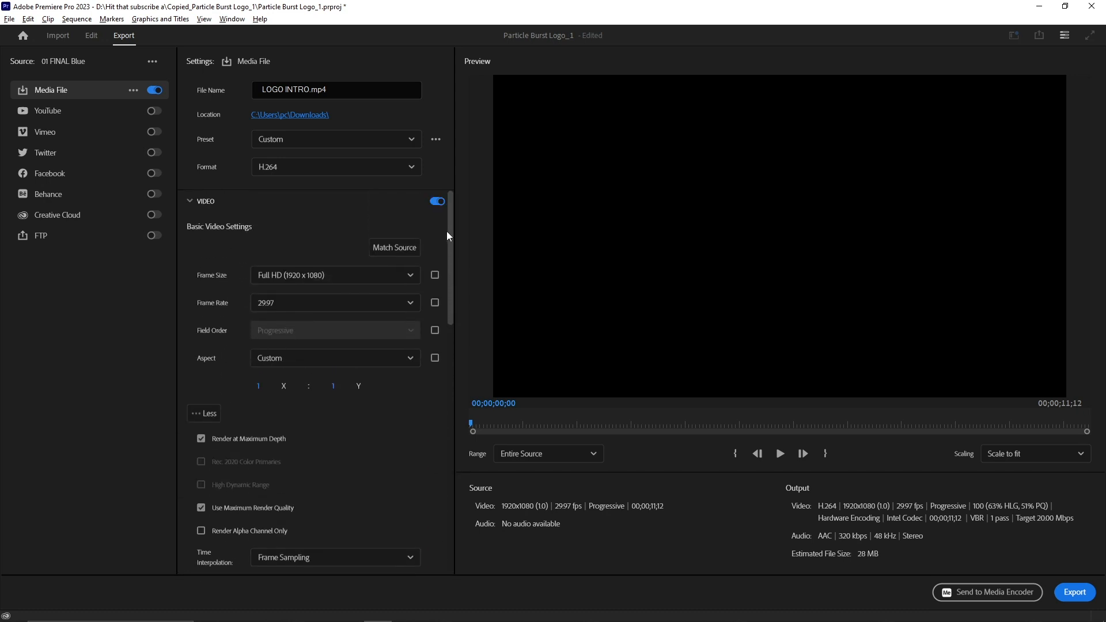
pyautogui.click(192, 201)
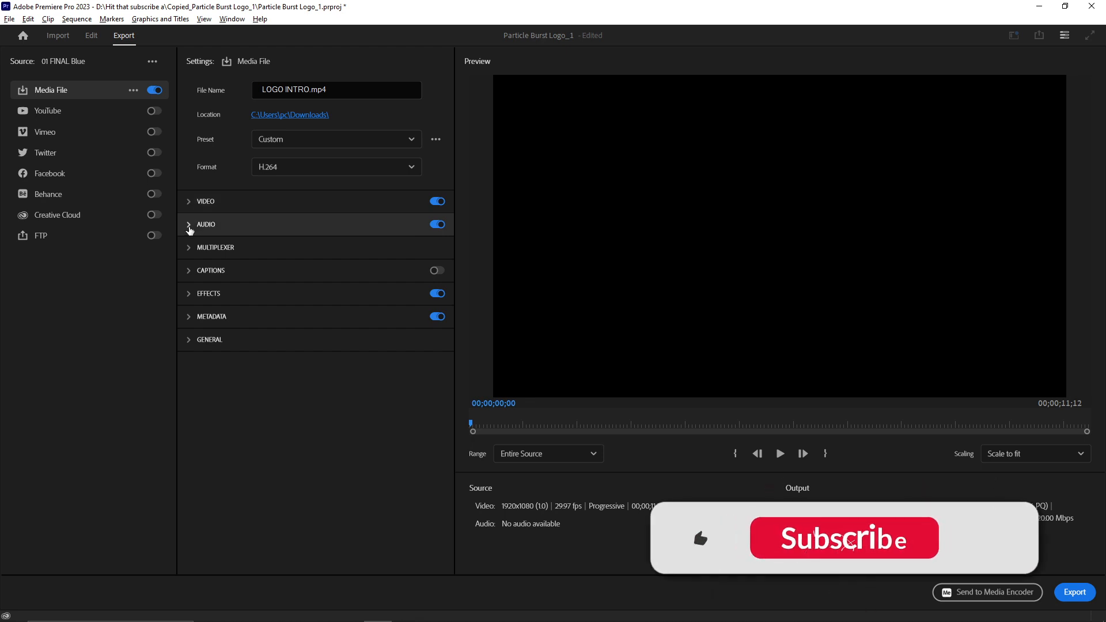
# Step: Expand the audio settings and set the audio format and codec to AAC
pyautogui.click(189, 227)
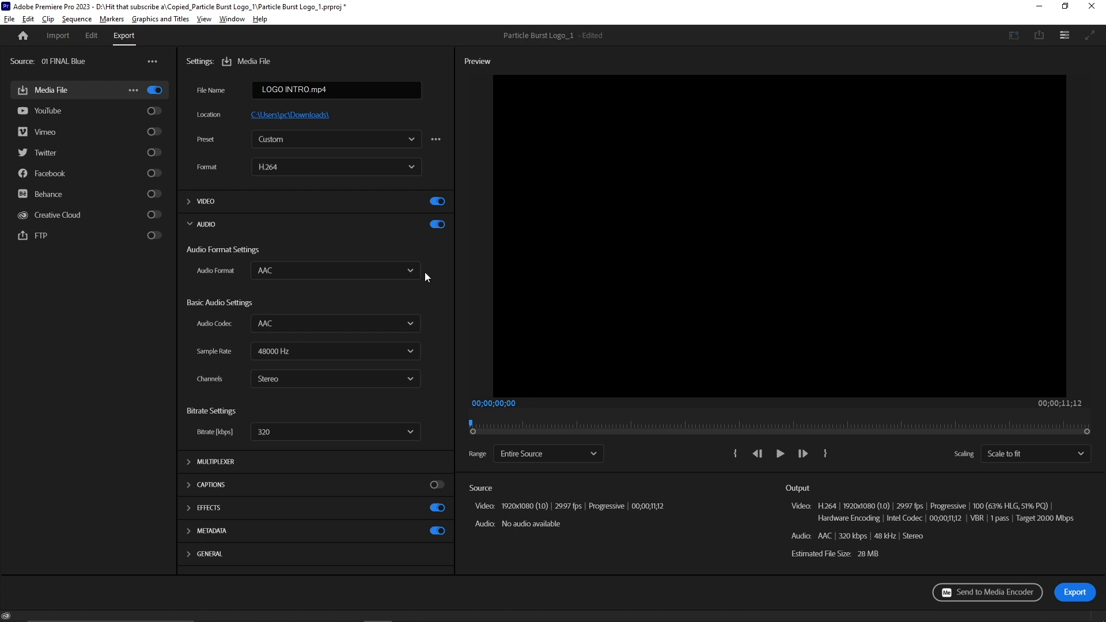
pyautogui.click(407, 271)
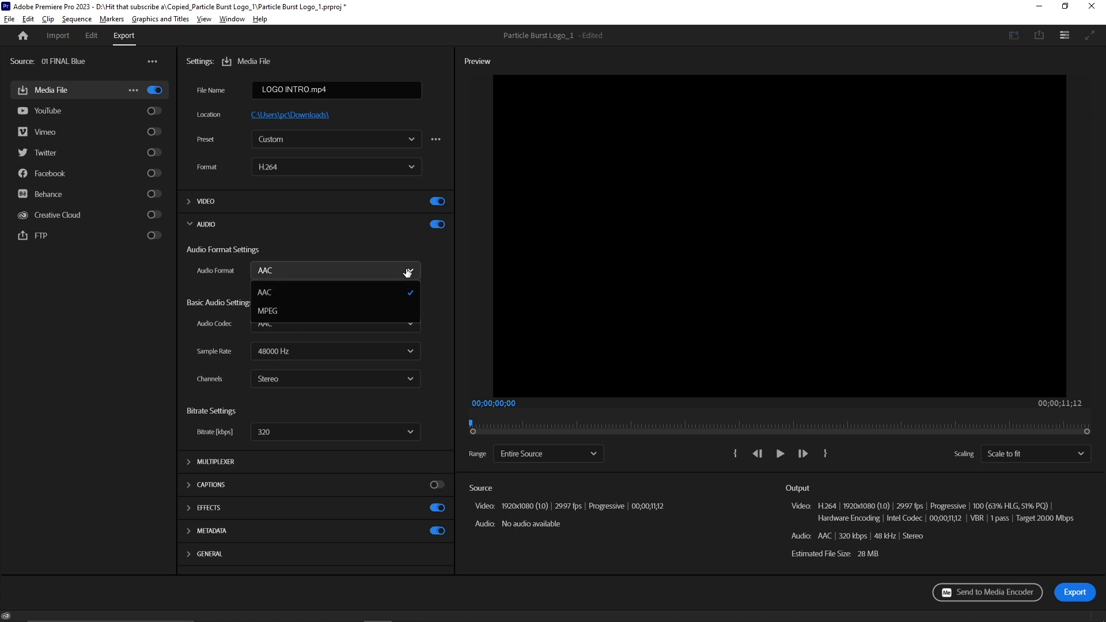
pyautogui.click(288, 293)
pyautogui.click(313, 327)
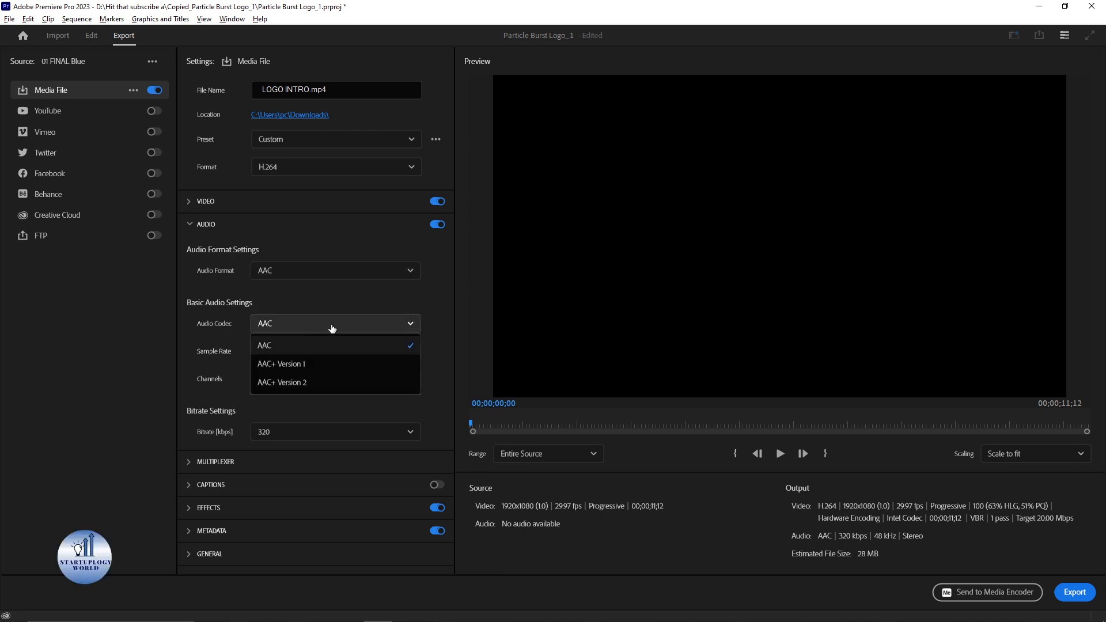
pyautogui.click(271, 346)
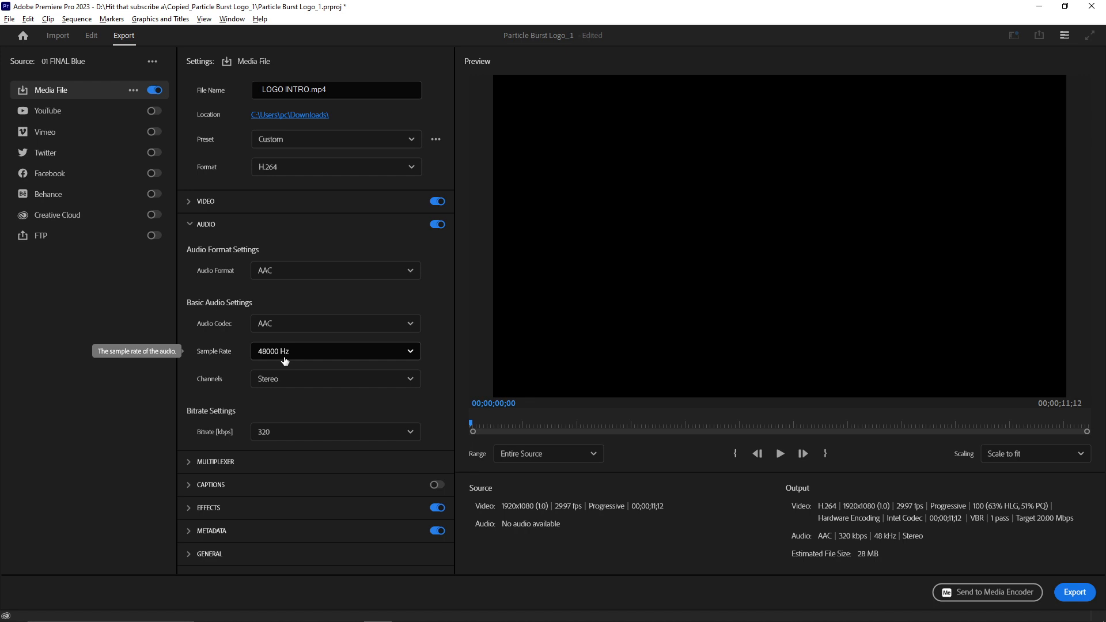
# Step: Set audio channels to Stereo and the audio bitrate to 320 kbps, then collapse the audio section
pyautogui.click(295, 381)
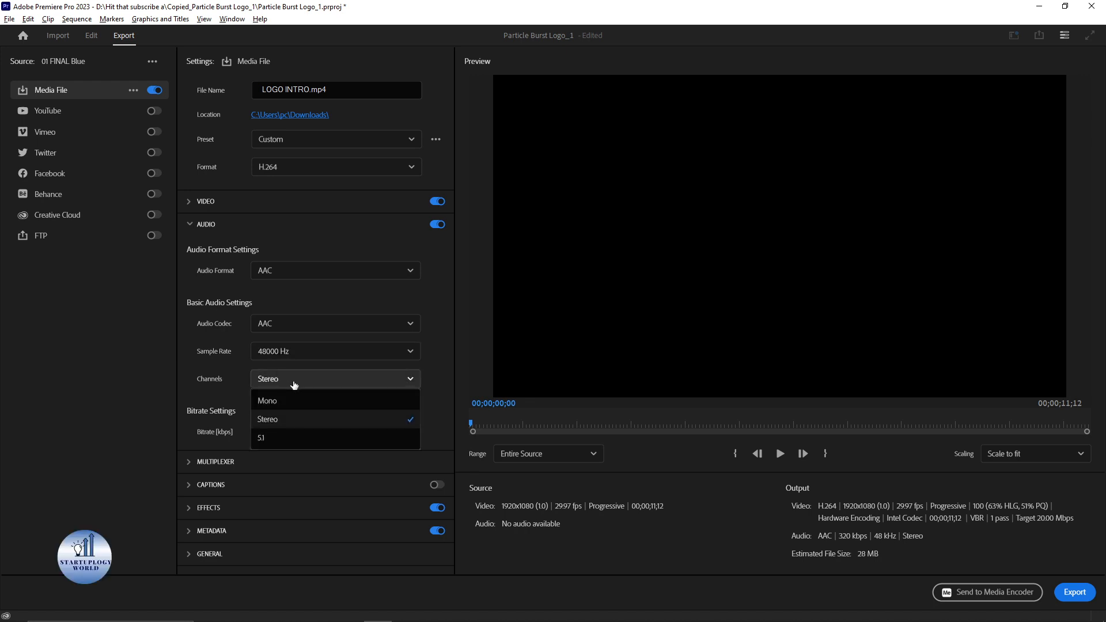
pyautogui.click(294, 383)
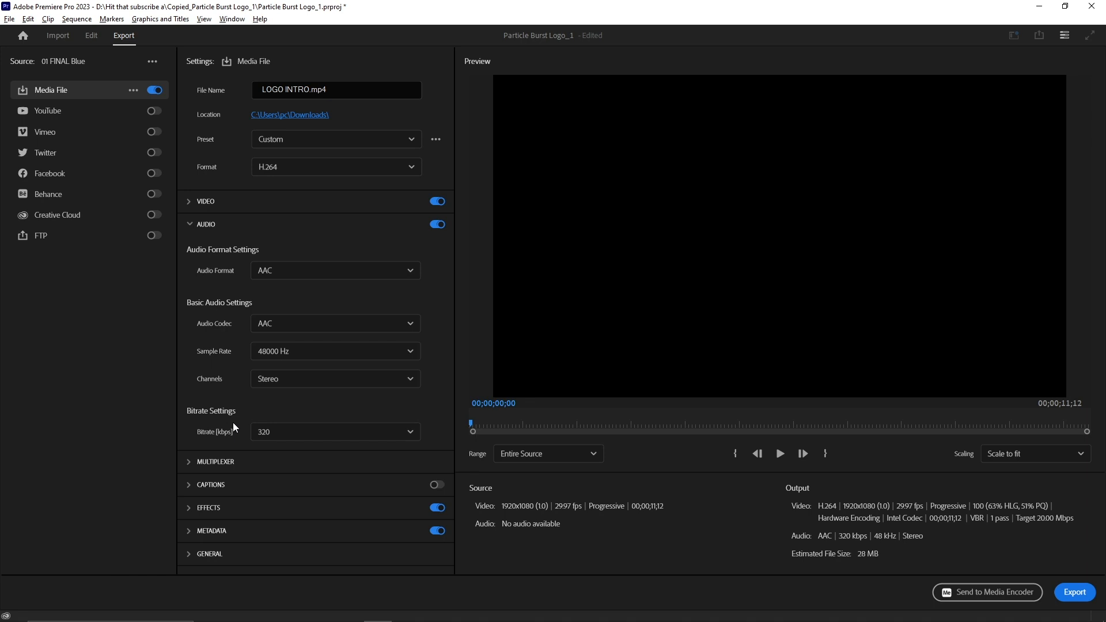
pyautogui.click(343, 432)
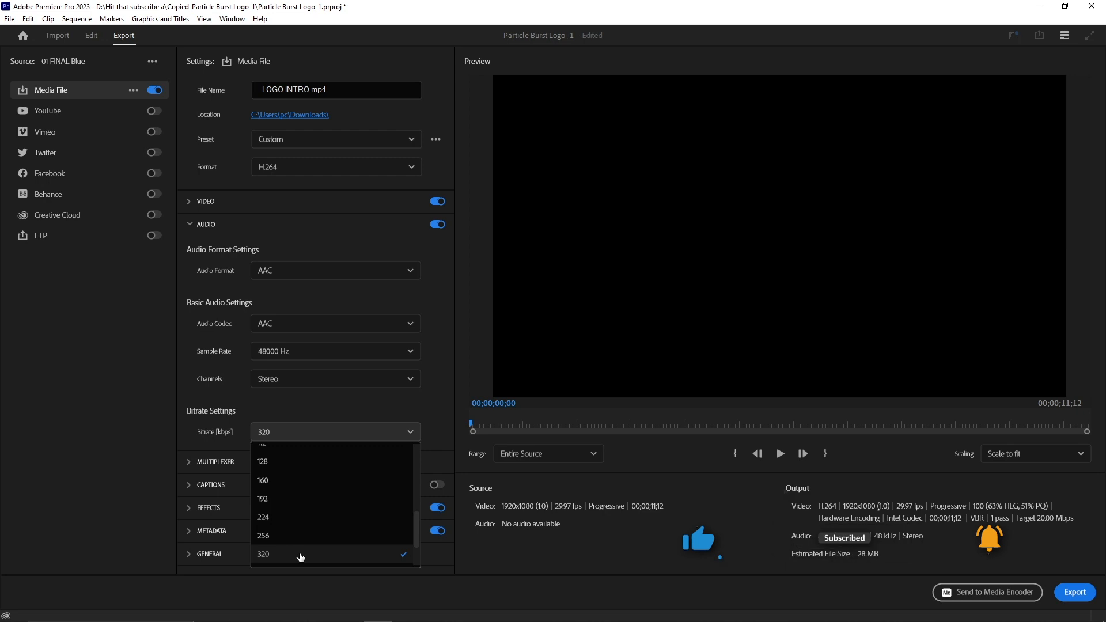
pyautogui.click(300, 557)
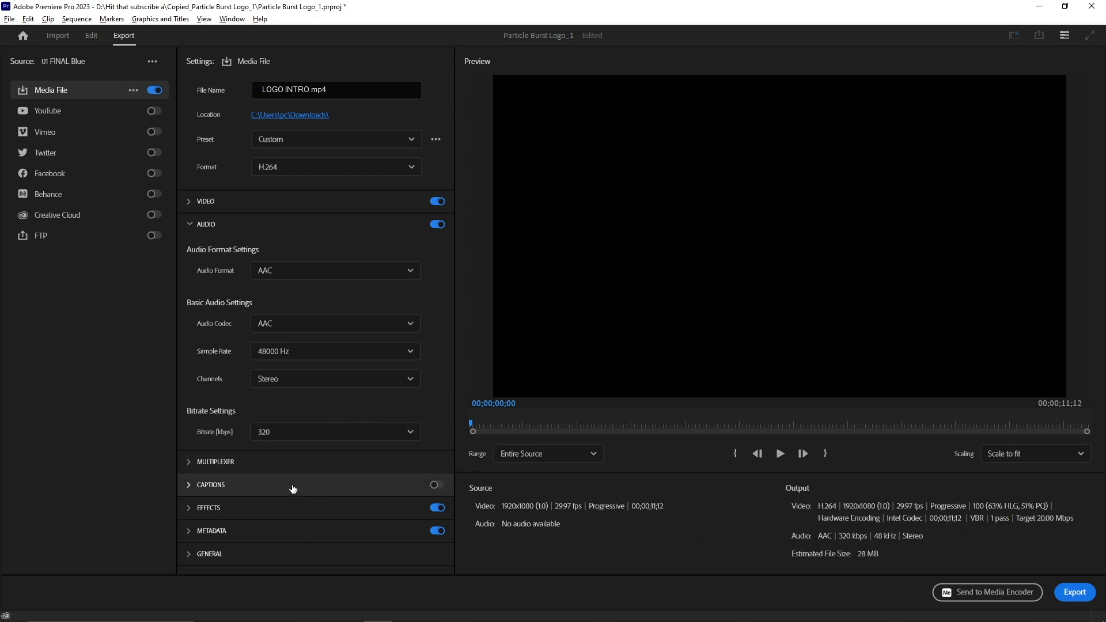
pyautogui.click(189, 227)
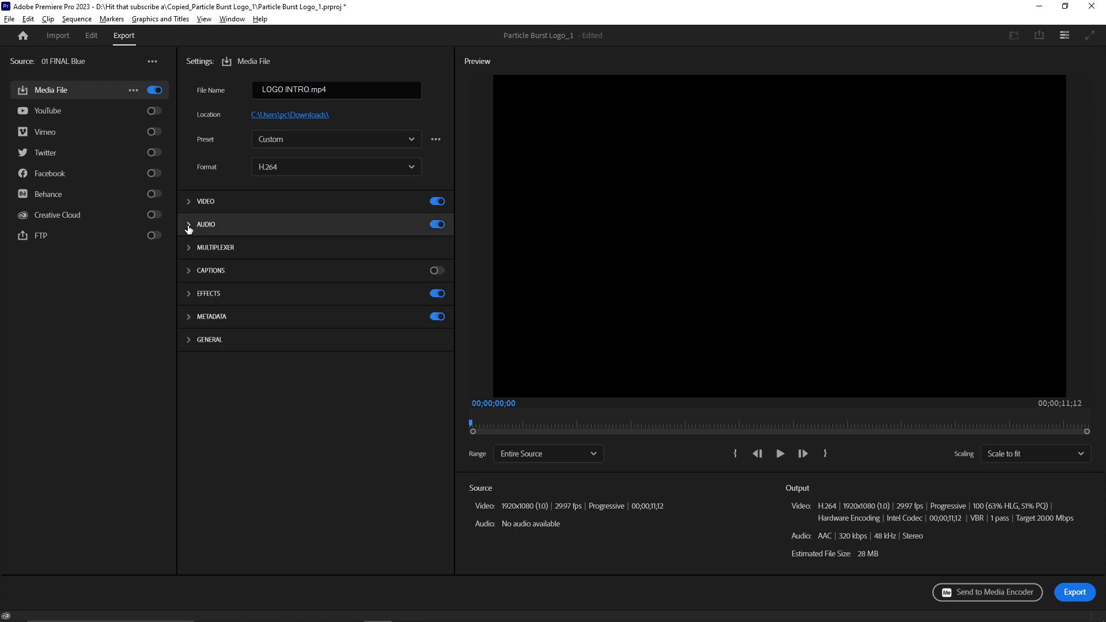
# Step: Review the Effects, Metadata and General options and start the export
pyautogui.click(189, 295)
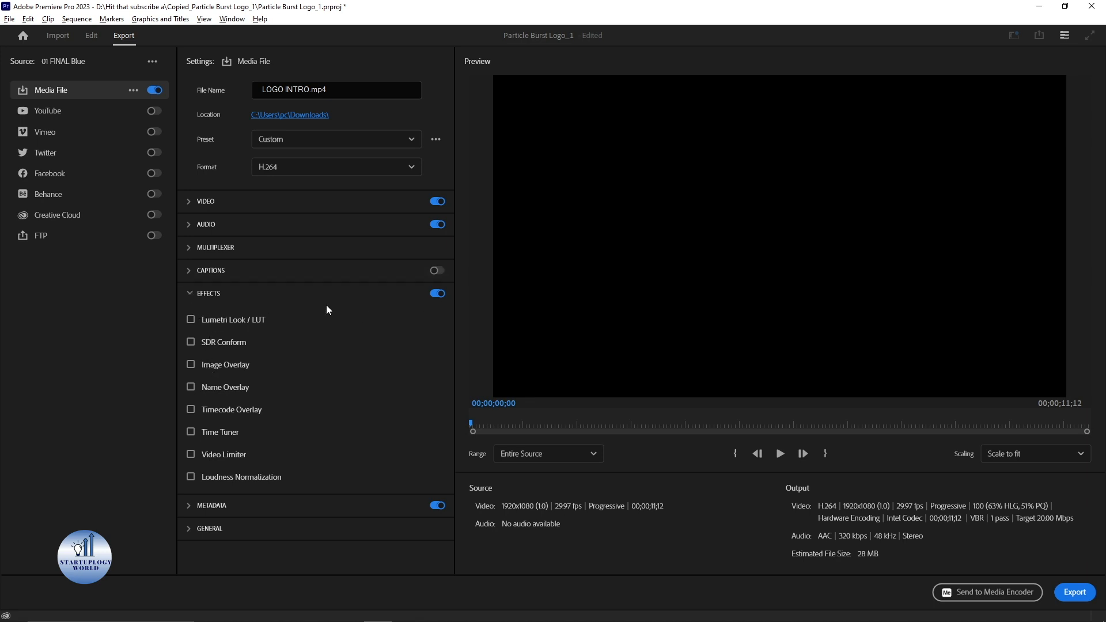
pyautogui.click(190, 296)
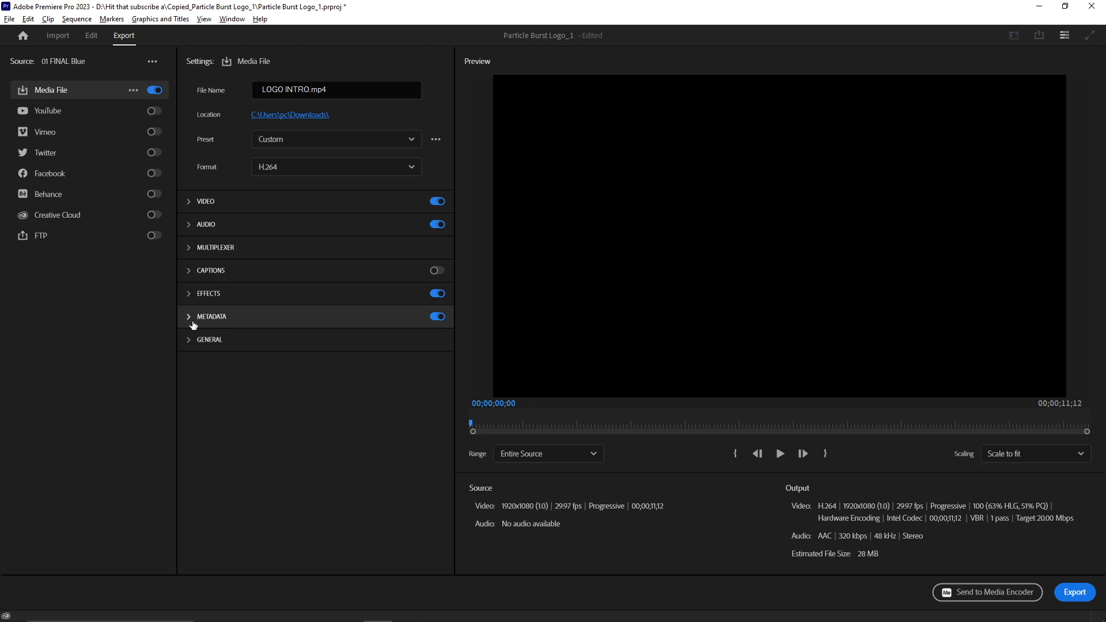
pyautogui.click(190, 318)
pyautogui.click(190, 318)
pyautogui.click(190, 341)
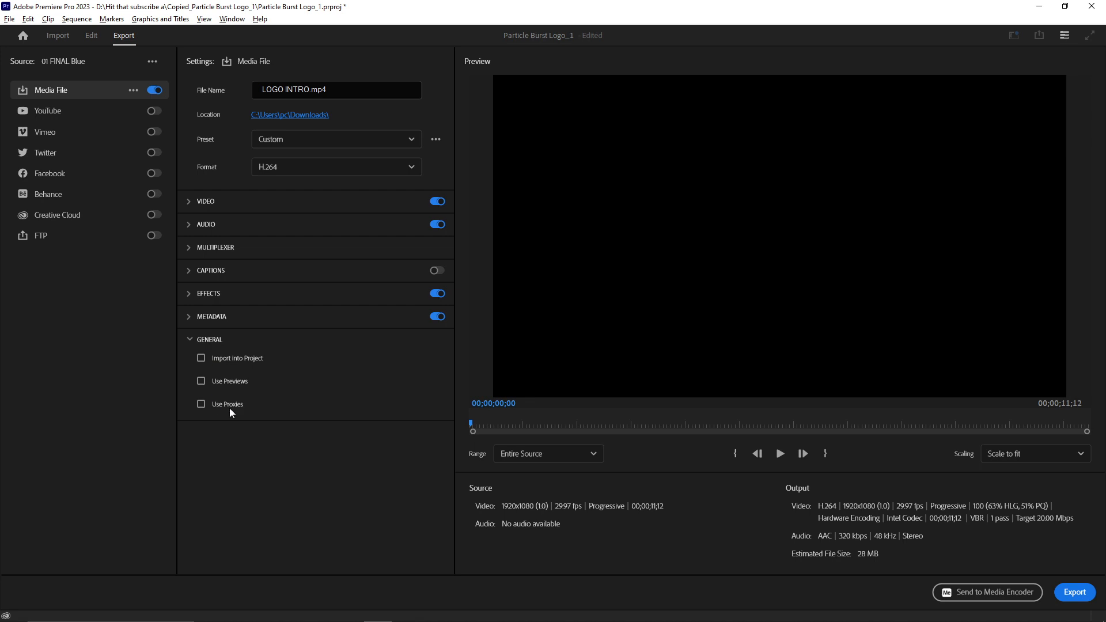
pyautogui.click(190, 340)
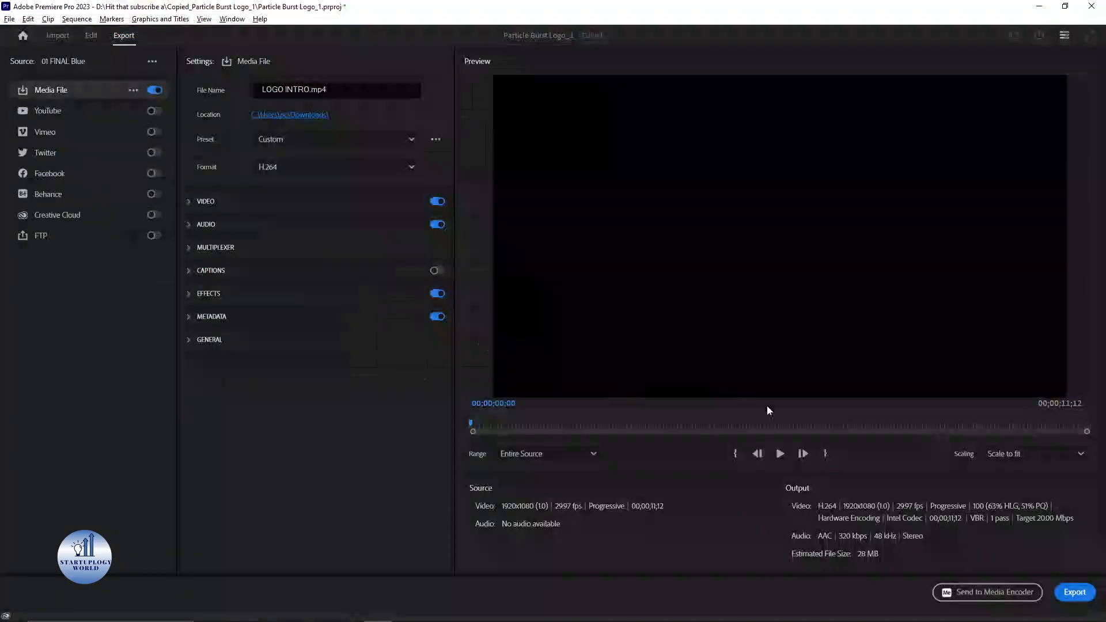
pyautogui.click(1077, 593)
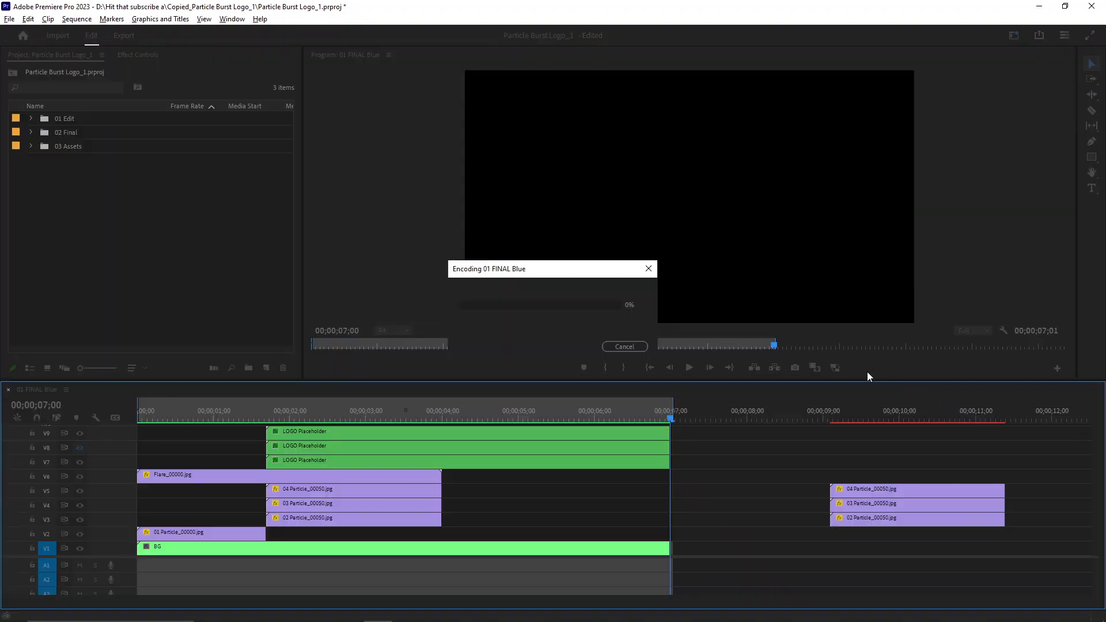